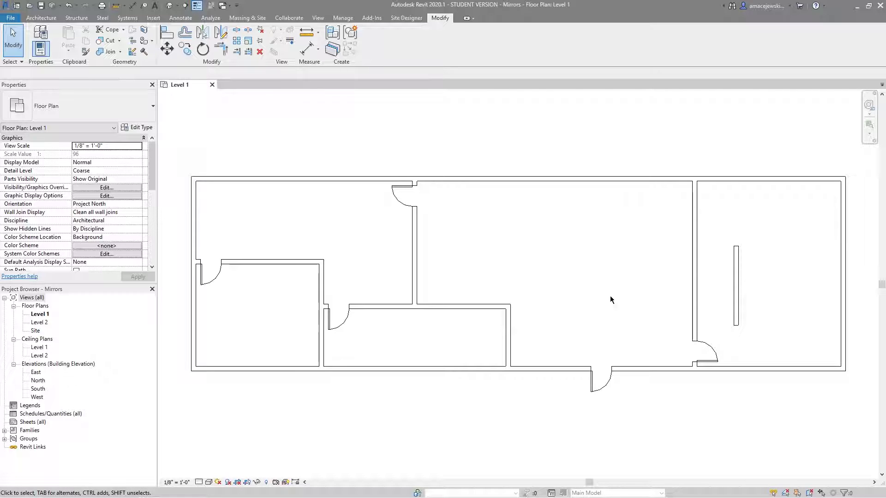
# Mirror a copy of the interior wall that holds the upper door across the building's upper exterior wall, picked as axis
pyautogui.click(414, 254)
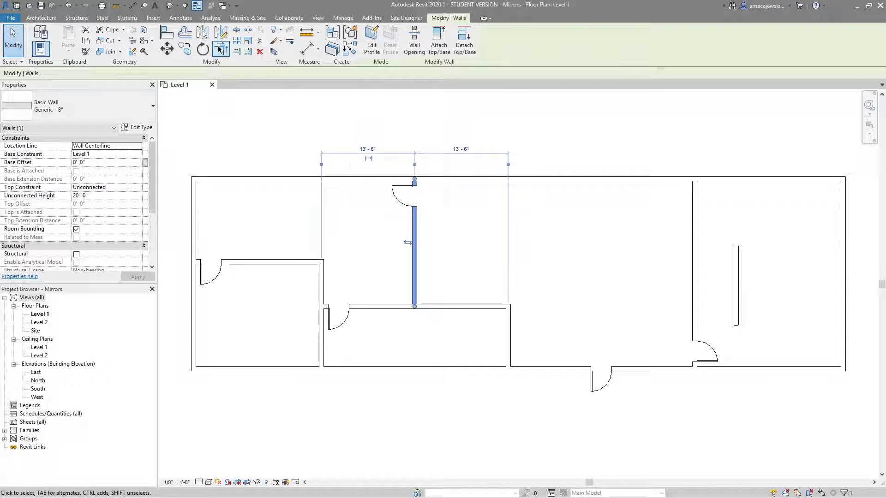
pyautogui.click(357, 164)
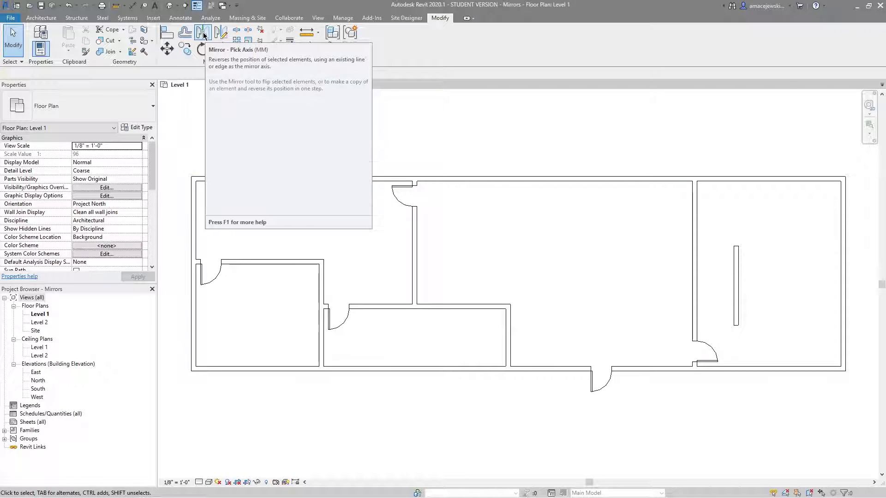
pyautogui.click(203, 35)
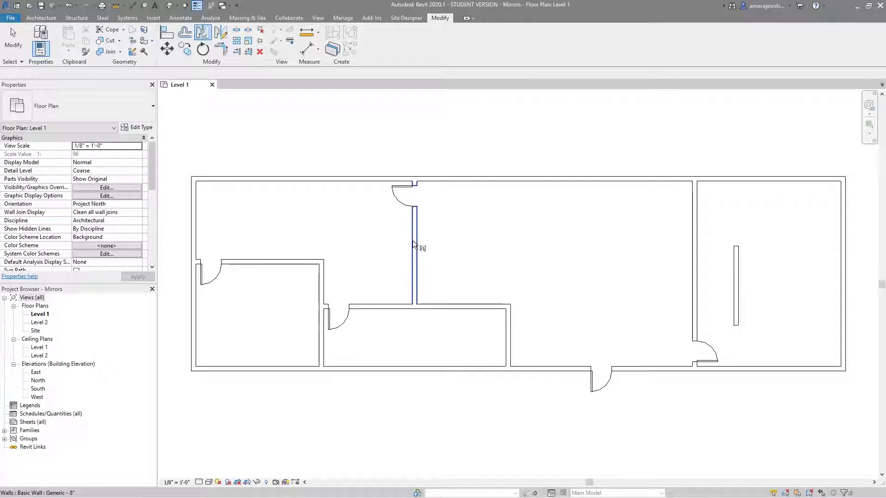
pyautogui.click(415, 258)
pyautogui.press('Return')
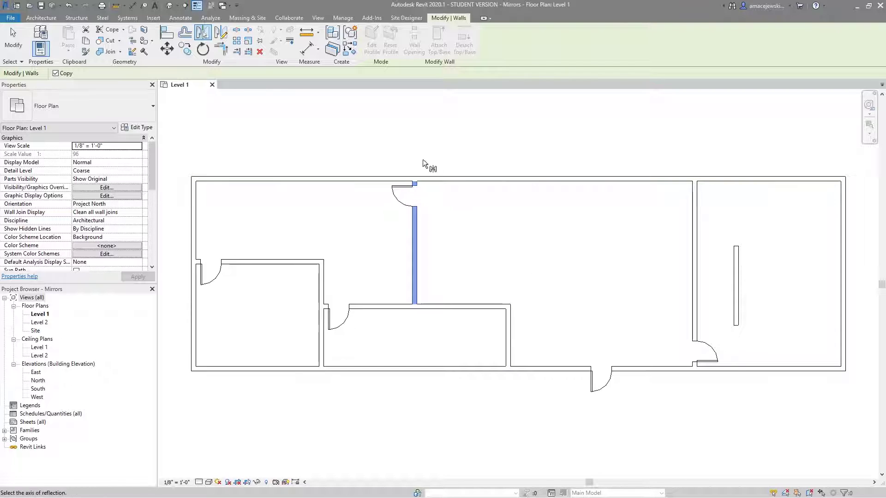
pyautogui.moveTo(353, 175); pyautogui.dragTo(350, 191, button='middle')
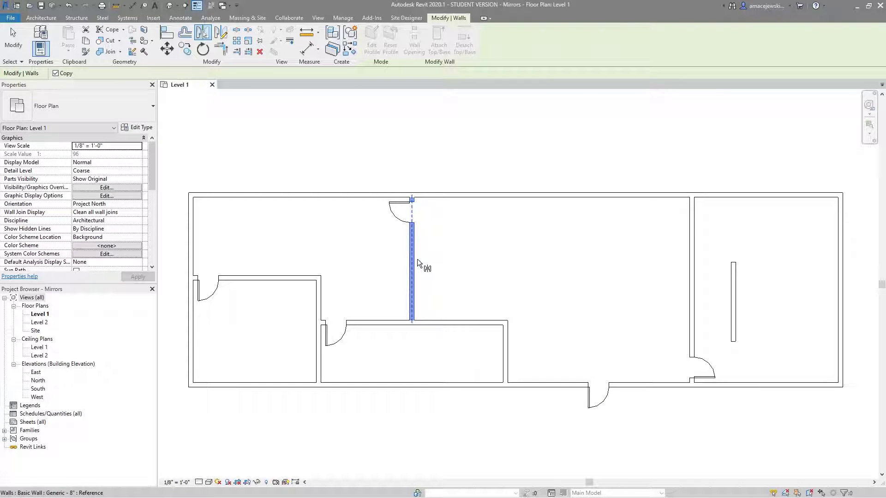
pyautogui.moveTo(455, 242); pyautogui.dragTo(455, 253, button='middle')
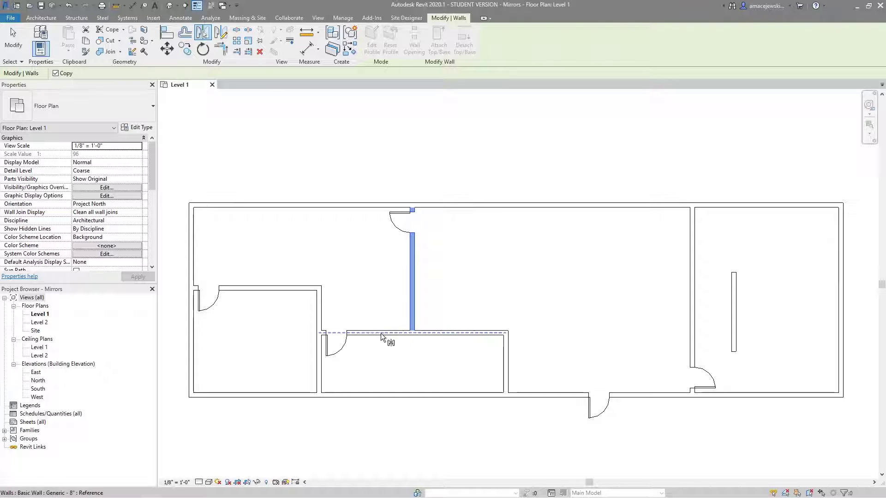
pyautogui.click(469, 205)
pyautogui.moveTo(523, 231); pyautogui.dragTo(554, 276, button='middle')
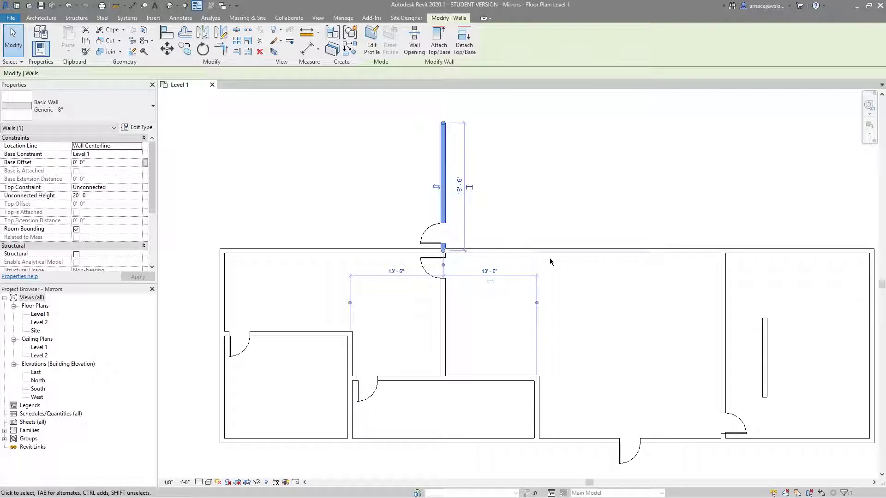
pyautogui.click(508, 241)
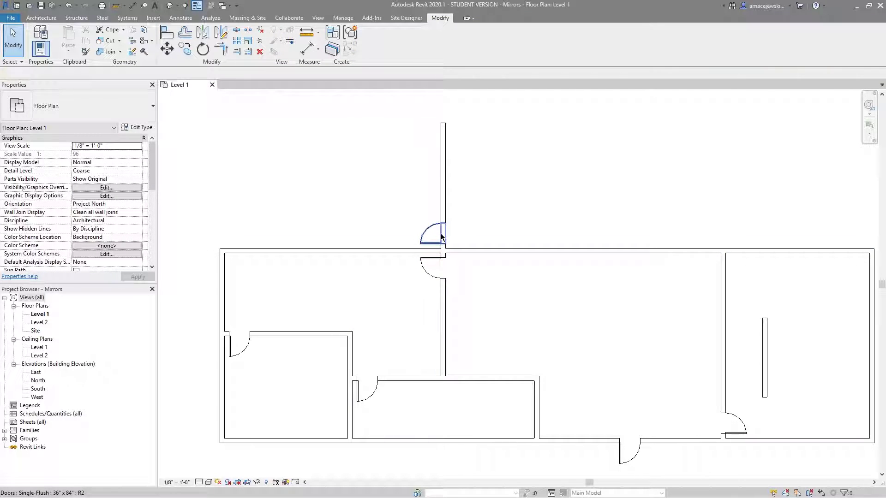
pyautogui.moveTo(494, 192); pyautogui.dragTo(500, 200, button='middle')
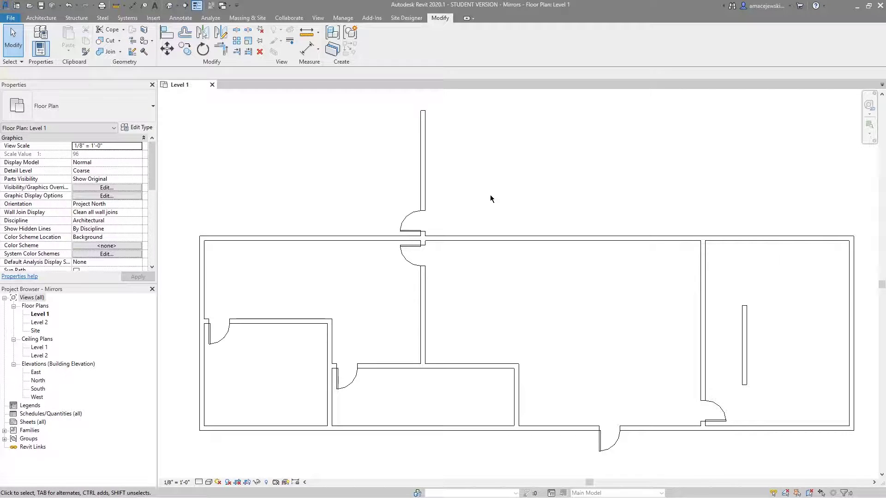
pyautogui.moveTo(441, 196); pyautogui.dragTo(435, 174, button='middle')
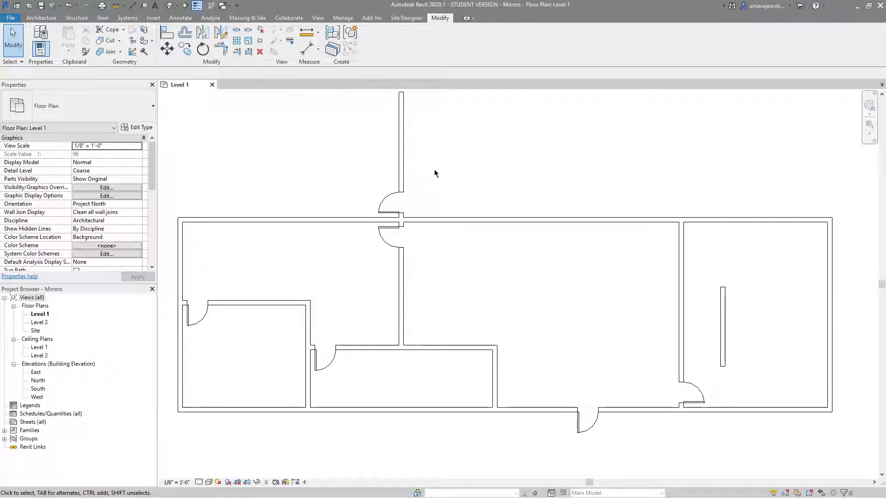
# Mirror a copy of the same interior wall across the right vertical wall of the lower middle room, picked as axis
pyautogui.click(400, 273)
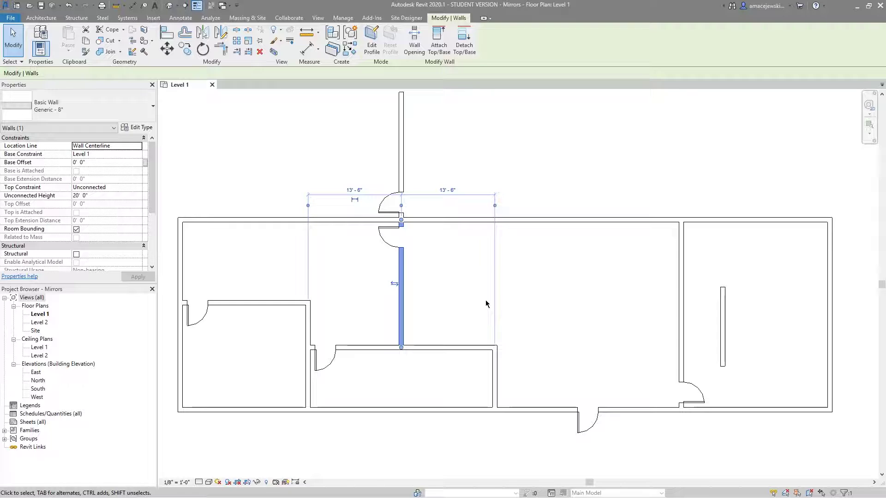
pyautogui.click(445, 288)
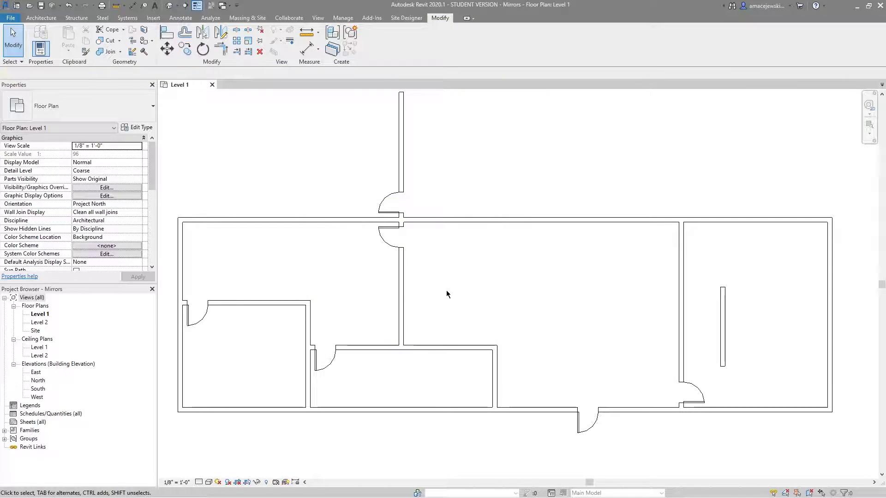
pyautogui.click(411, 313)
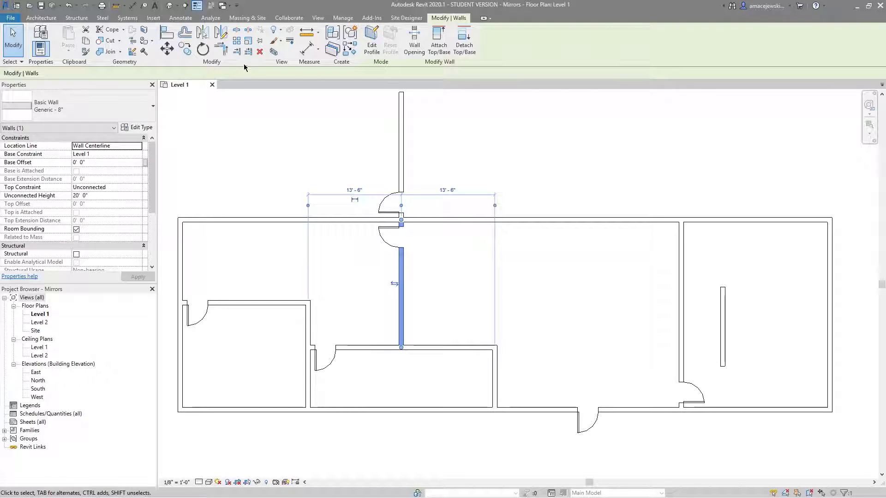
pyautogui.click(202, 33)
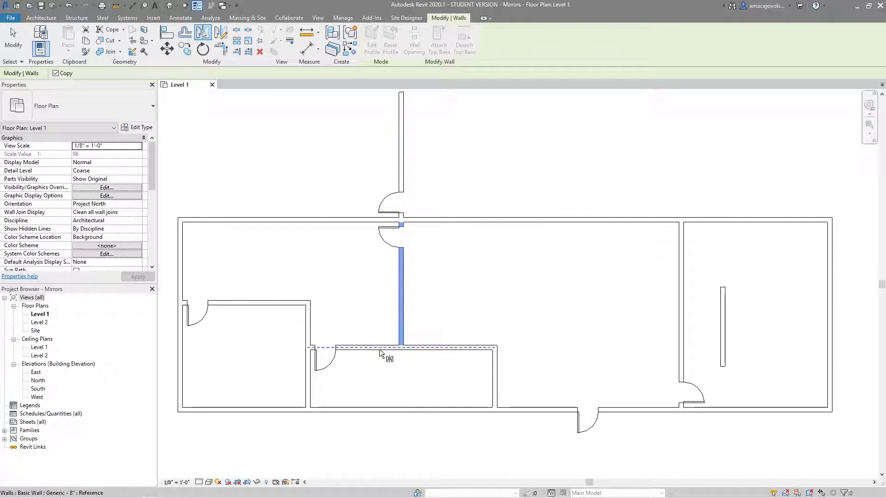
pyautogui.click(493, 379)
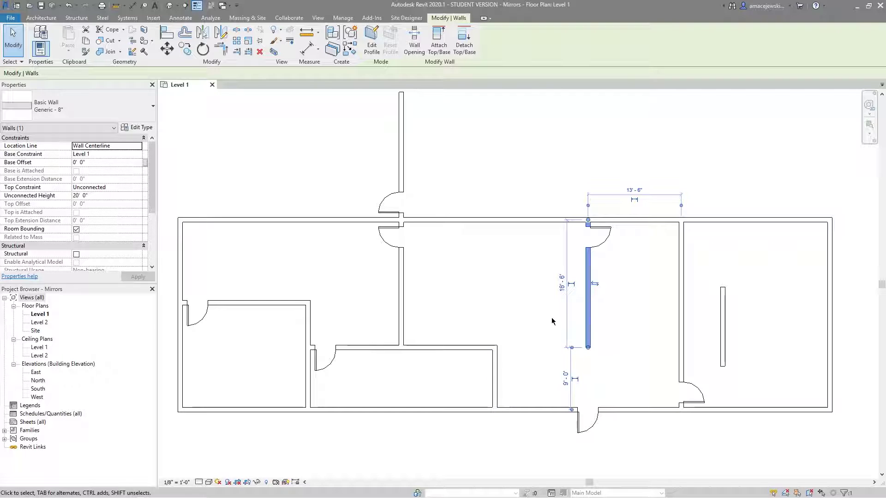
# Delete the mirrored wall copies, including the one standing outside the building
pyautogui.click(477, 284)
pyautogui.click(400, 165)
pyautogui.press('Delete')
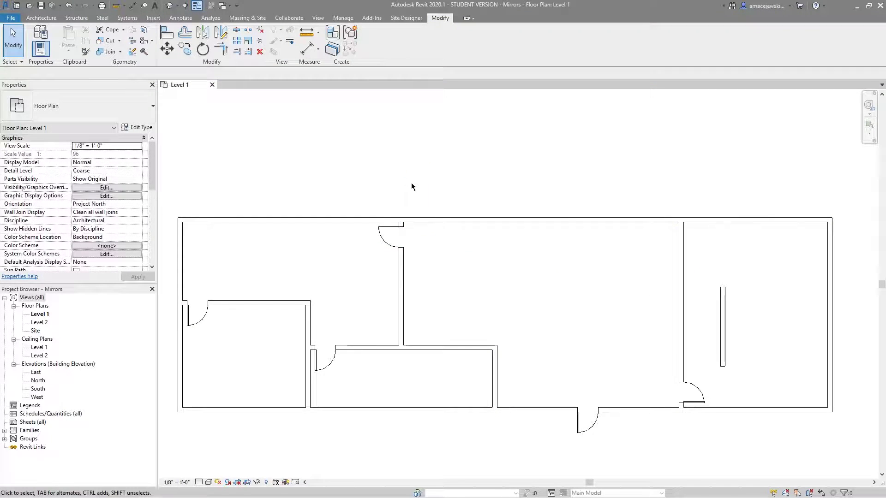
# Mirror a copy of the interior wall with the upper door about a vertical axis drawn a short distance to its right
pyautogui.click(403, 286)
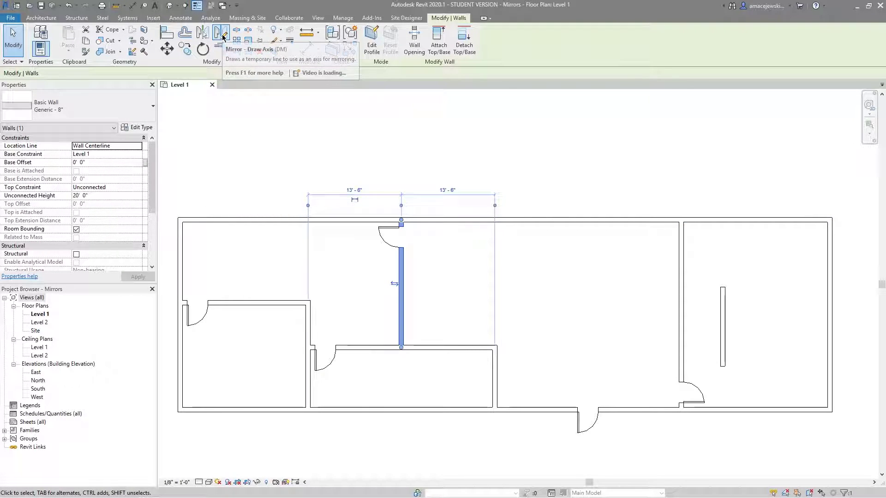
pyautogui.click(223, 35)
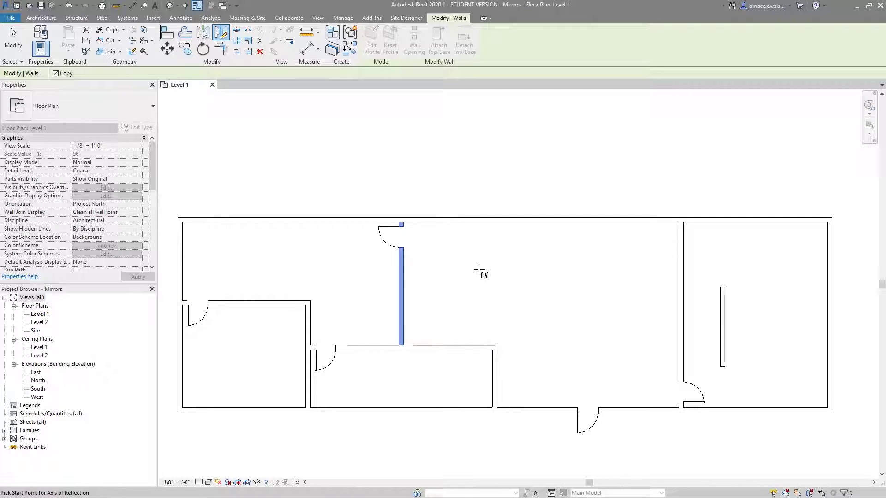
pyautogui.click(433, 250)
pyautogui.click(432, 299)
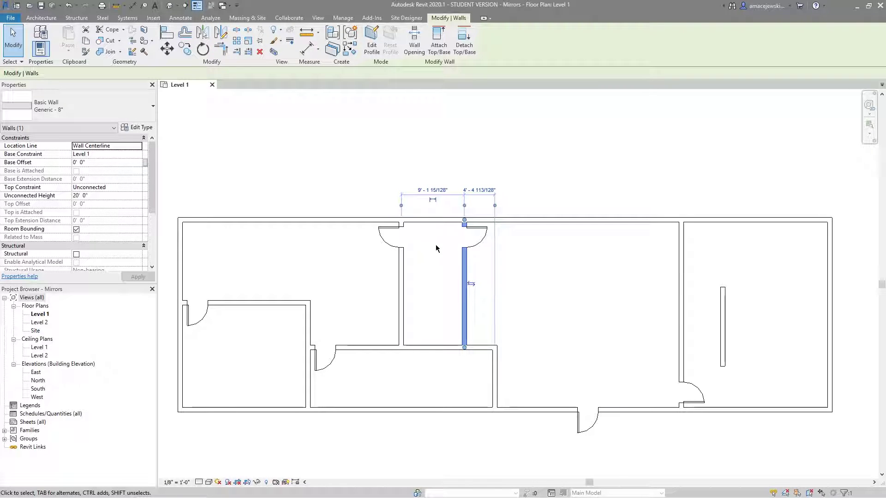
# Delete the wall copy mirrored about the drawn axis
pyautogui.click(432, 281)
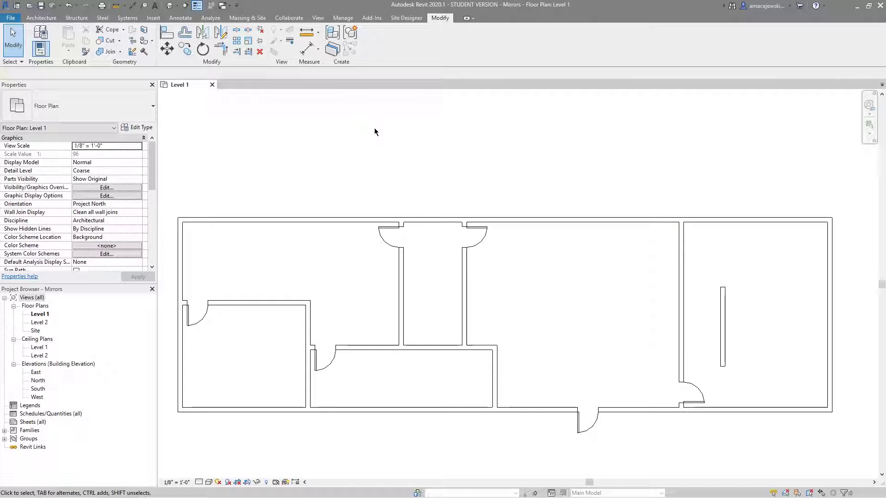
pyautogui.click(460, 282)
pyautogui.press('Delete')
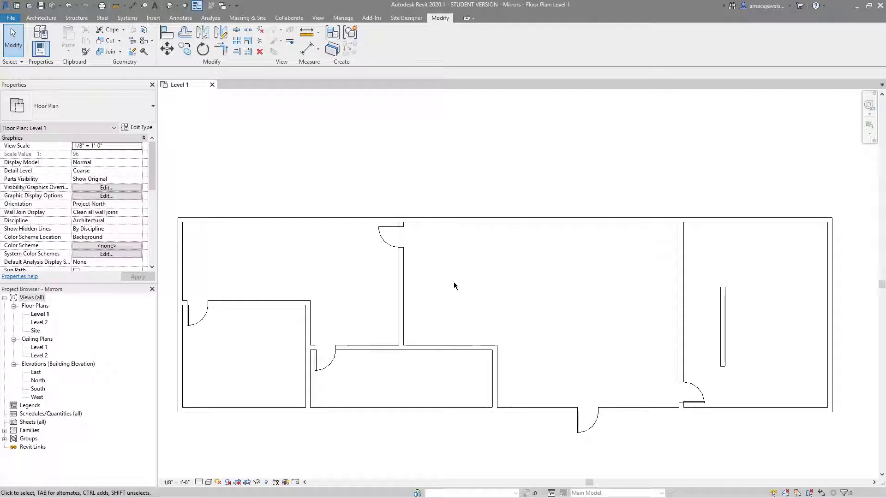
# Mirror the rightmost room's freestanding wall about a vertical axis drawn along the dividing wall's centerline, and undo the mirrored copy
pyautogui.moveTo(433, 181); pyautogui.dragTo(410, 169, button='middle')
pyautogui.click(698, 309)
pyautogui.moveTo(756, 323); pyautogui.dragTo(657, 284, button='middle')
pyautogui.scroll(2, 723, 307)
pyautogui.scroll(1, 664, 290)
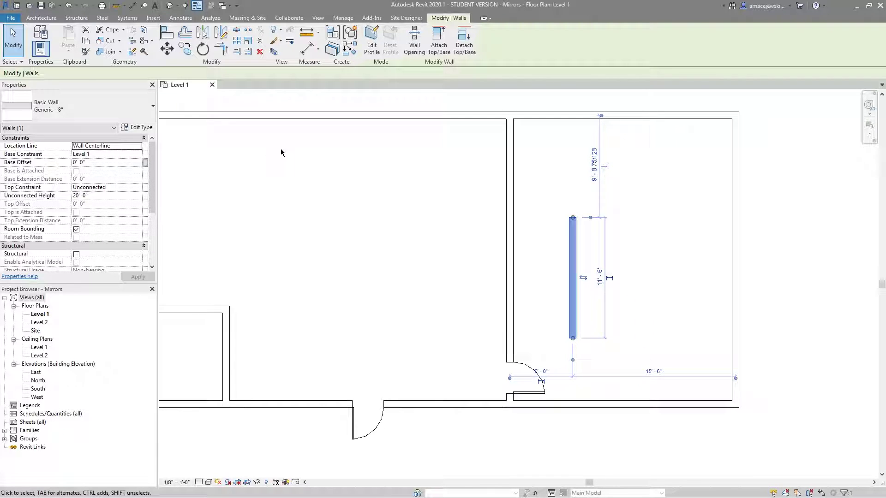
pyautogui.click(221, 32)
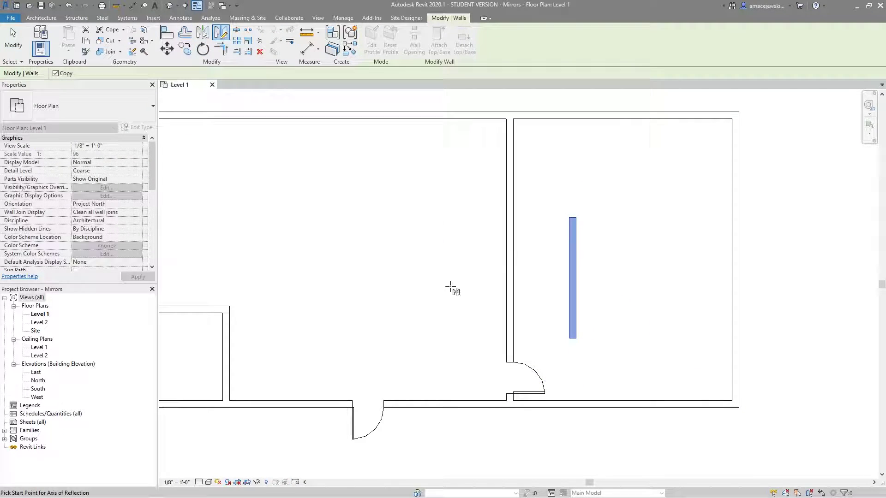
pyautogui.click(511, 264)
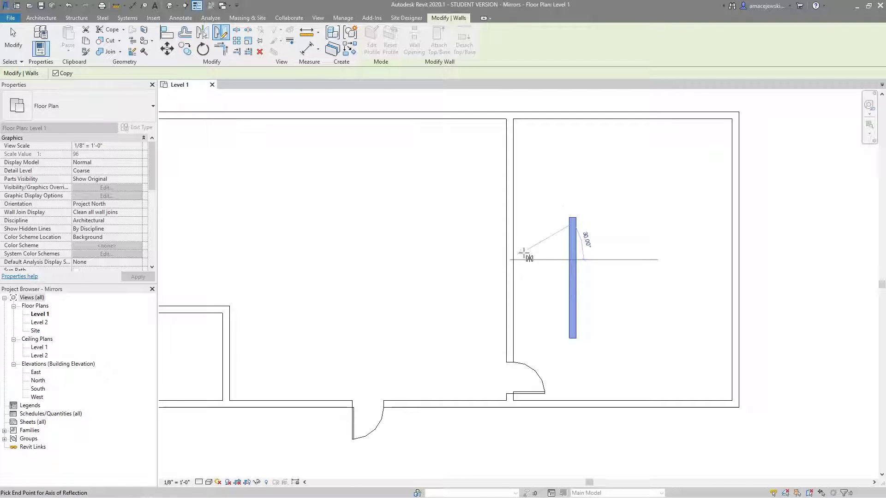
pyautogui.click(508, 181)
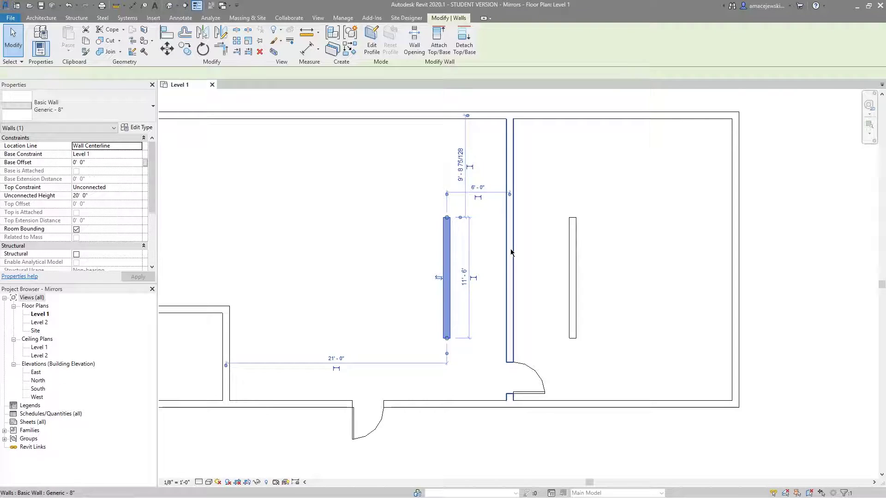
pyautogui.hotkey('ctrl', 'z')
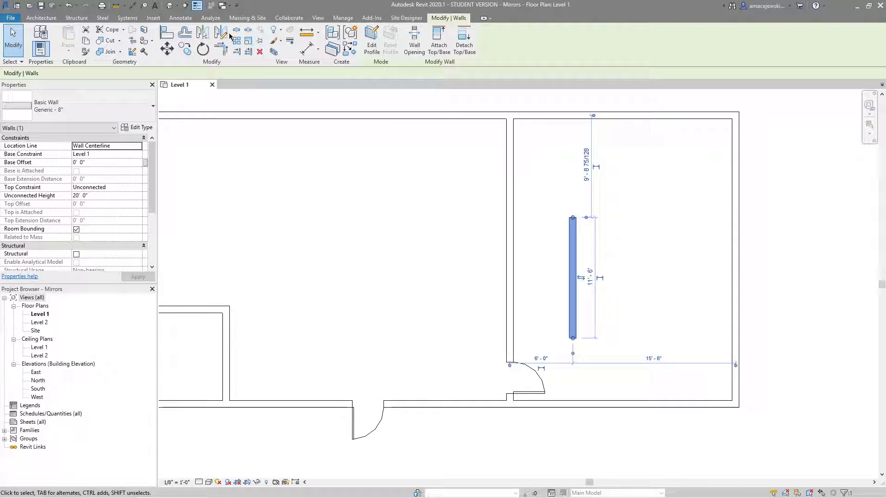
# Mirror a copy of the freestanding wall about a horizontal axis drawn rightward from the middle of the dividing wall
pyautogui.click(221, 31)
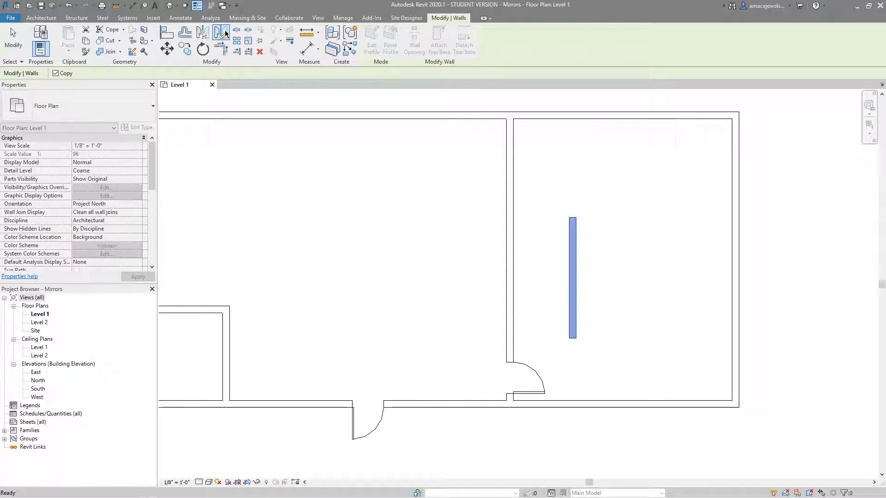
pyautogui.click(509, 259)
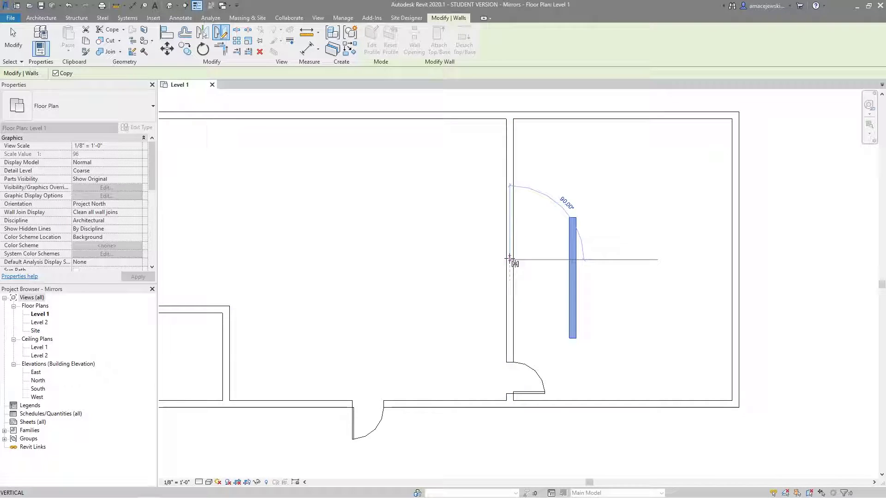
pyautogui.click(547, 260)
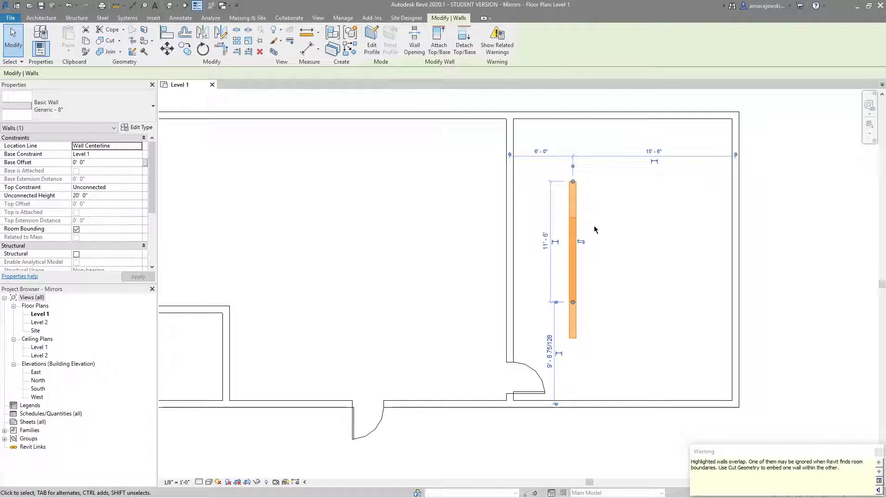
pyautogui.click(576, 315)
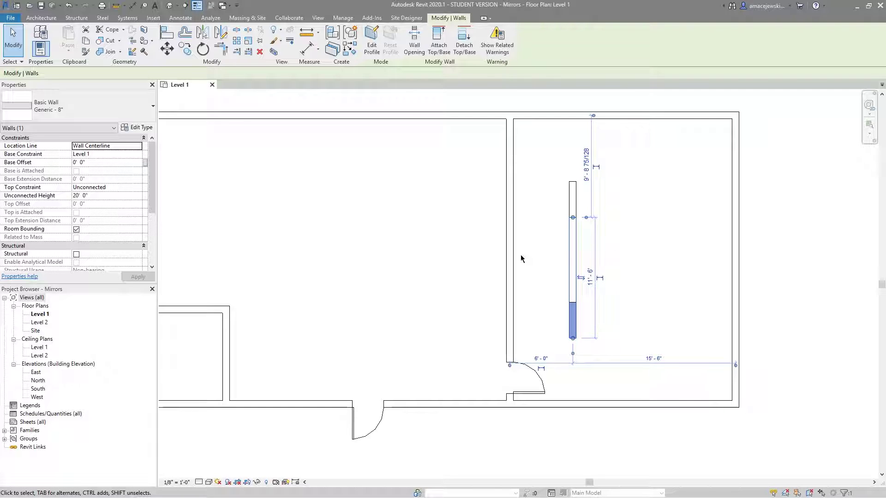
pyautogui.click(534, 257)
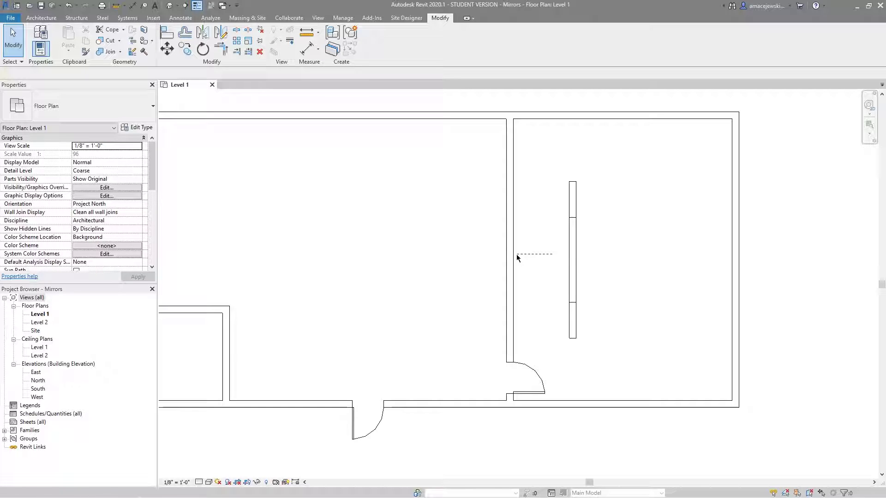
pyautogui.moveTo(552, 254); pyautogui.dragTo(530, 250)
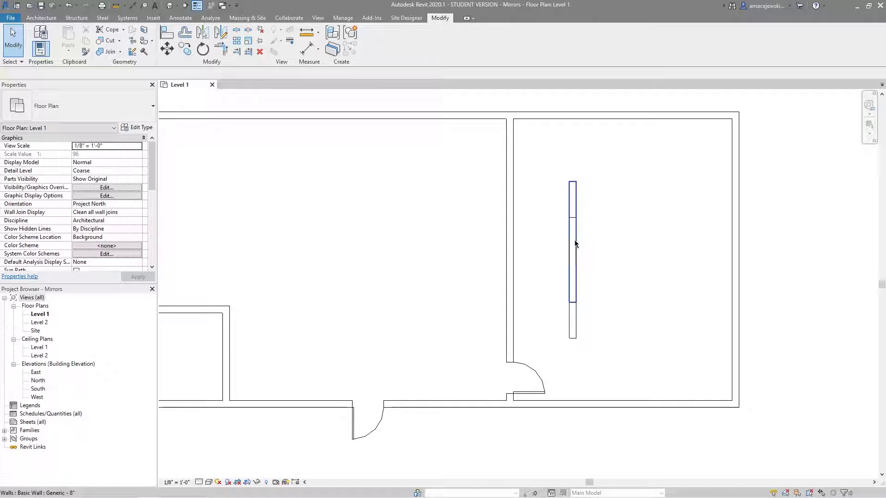
# Delete the upper of the two overlapping freestanding walls in the rightmost room
pyautogui.click(574, 210)
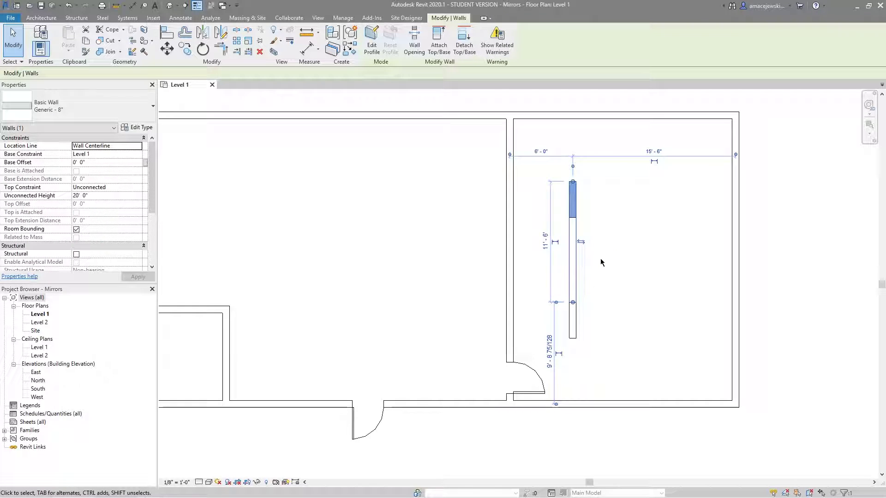
pyautogui.press('Delete')
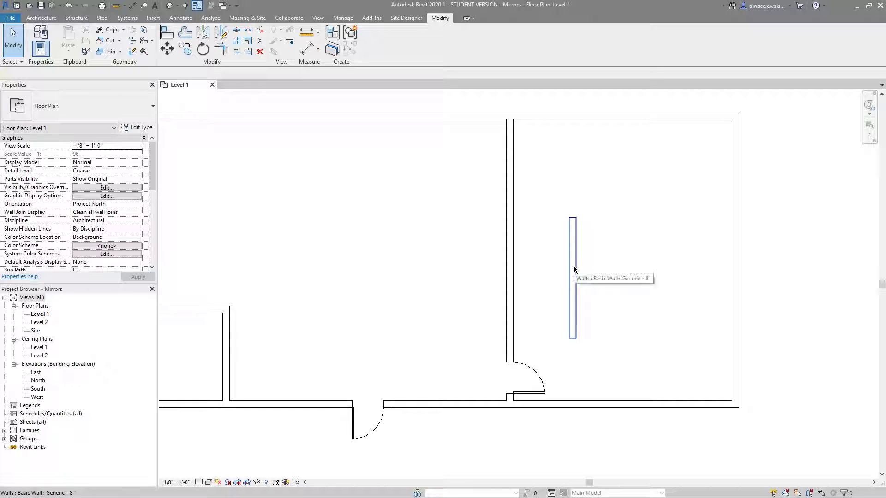
# Mirror the rightmost room's freestanding wall about a vertical axis drawn along the dividing wall's centerline, with the Copy option turned off
pyautogui.click(576, 278)
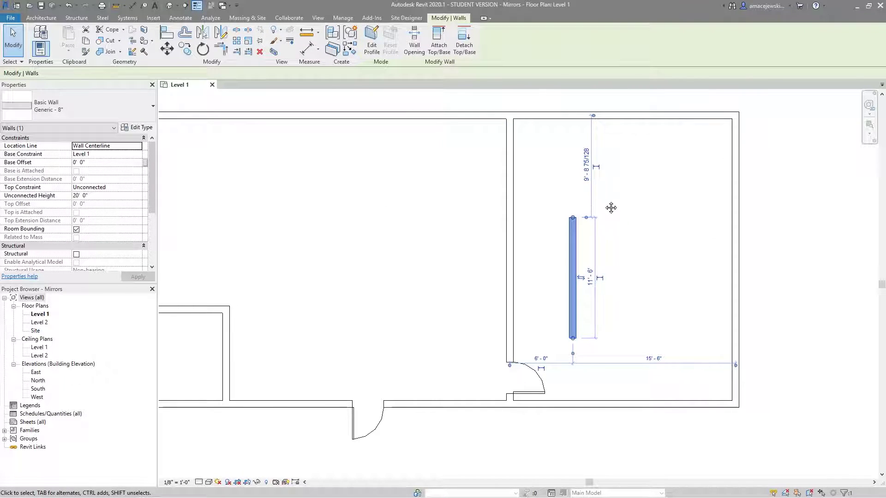
pyautogui.moveTo(612, 206); pyautogui.dragTo(583, 194, button='middle')
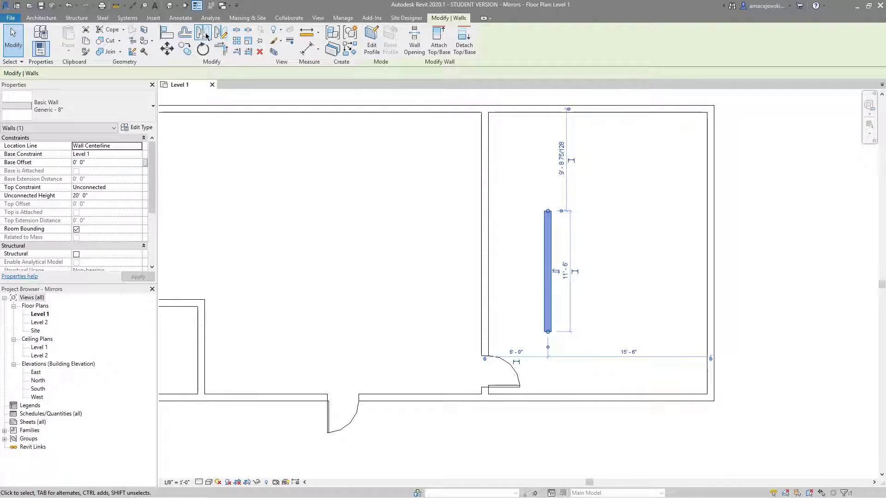
pyautogui.click(220, 32)
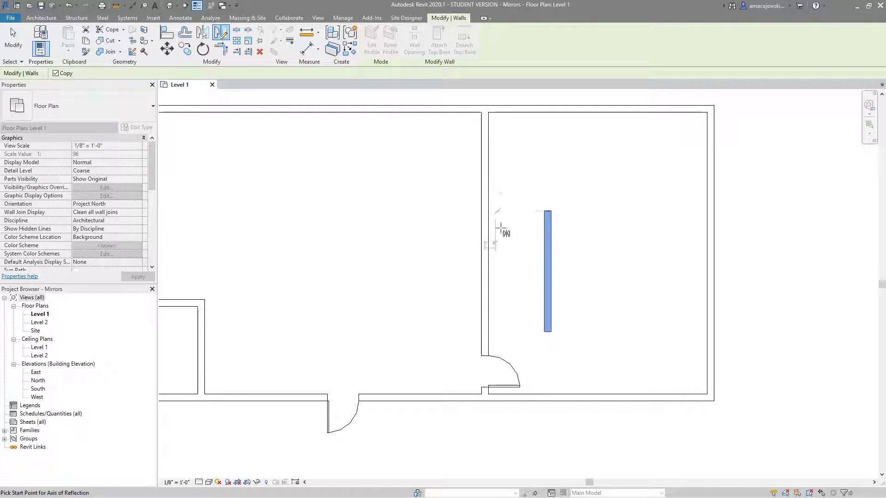
pyautogui.click(485, 213)
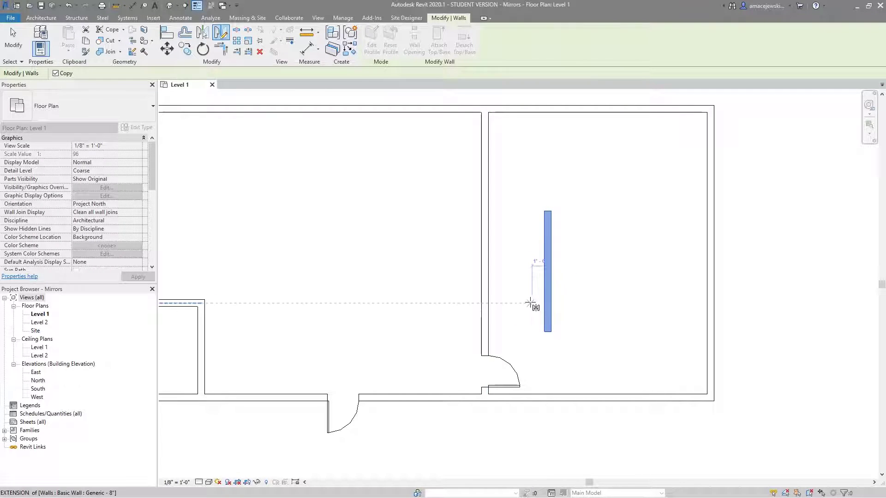
pyautogui.click(55, 74)
pyautogui.click(482, 282)
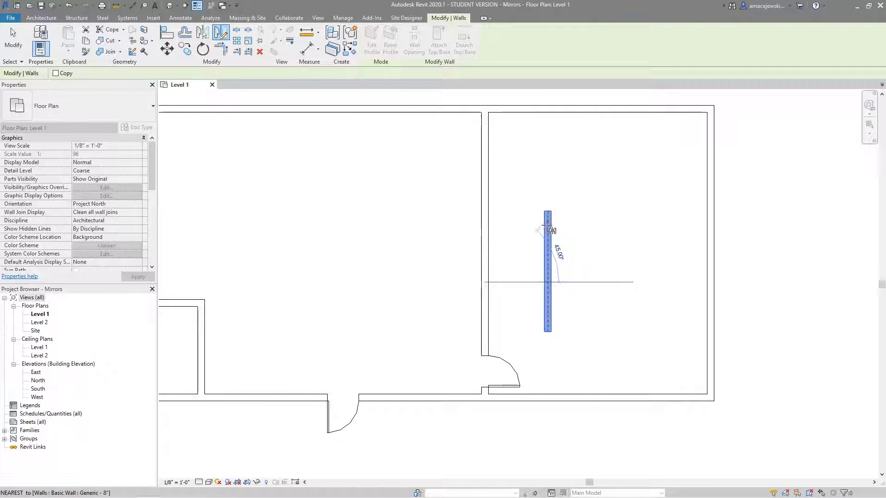
pyautogui.click(485, 185)
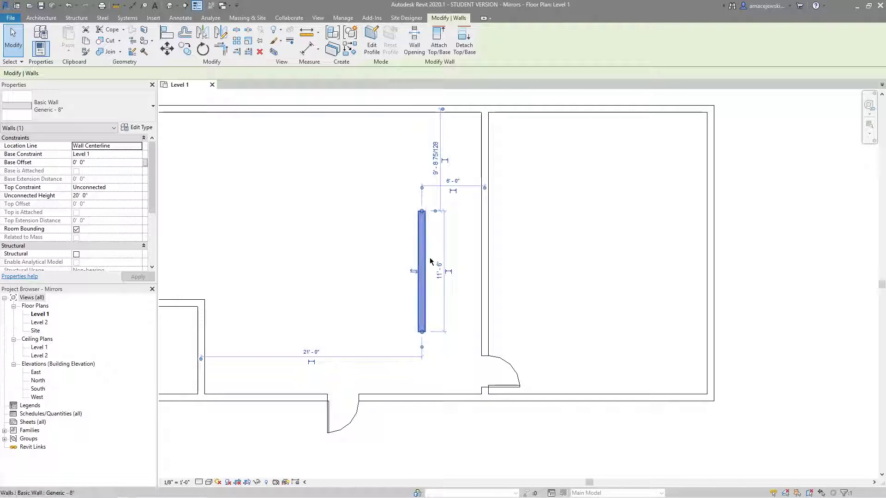
# Mirror a copy of the middle room's exterior door about a vertical axis drawn 3'-0" from the freestanding wall, toward the dividing wall
pyautogui.moveTo(441, 314); pyautogui.dragTo(487, 282, button='middle')
pyautogui.click(408, 385)
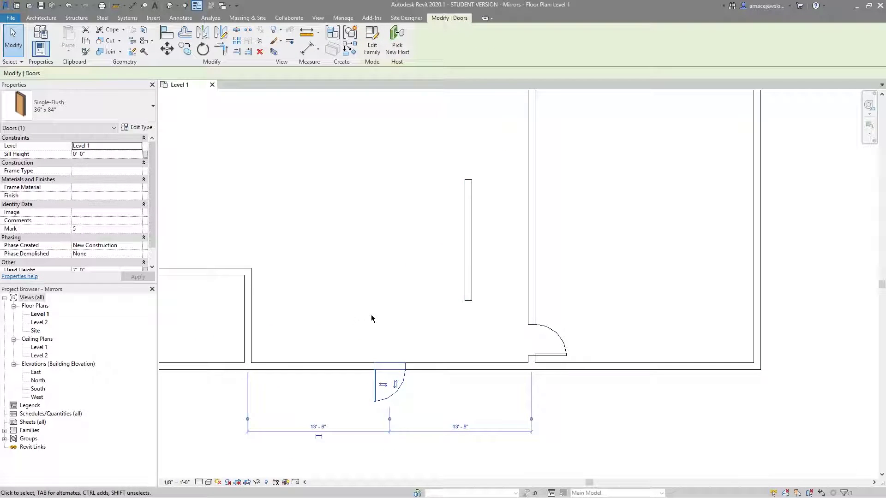
pyautogui.click(221, 32)
pyautogui.click(503, 365)
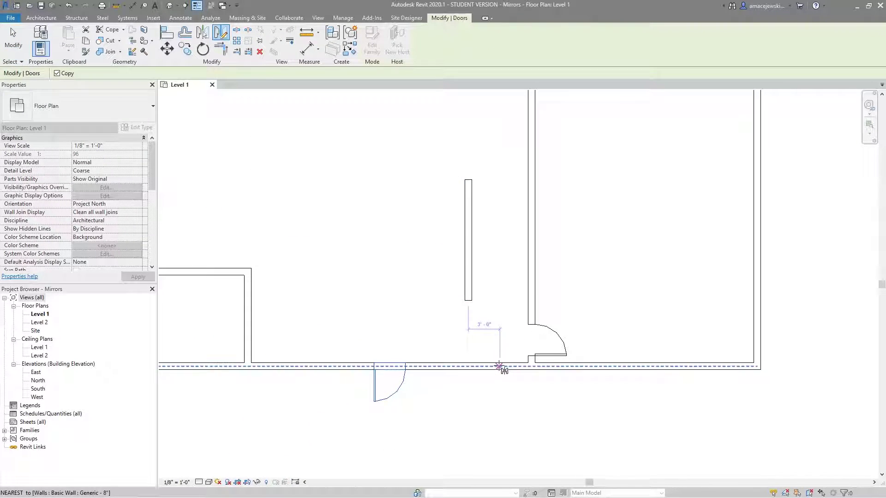
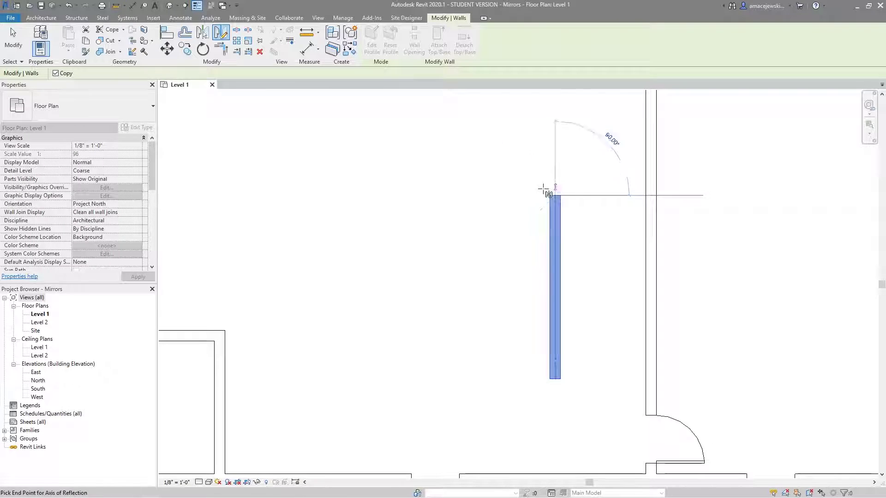
# Mirror a copy of the freestanding wall about a slanted axis drawn from its upper end, and undo the angled copy
pyautogui.click(551, 202)
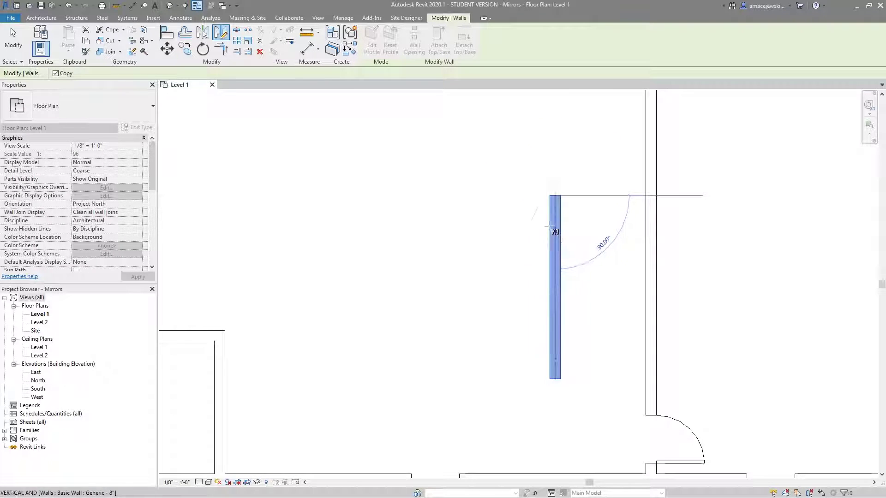
pyautogui.click(514, 224)
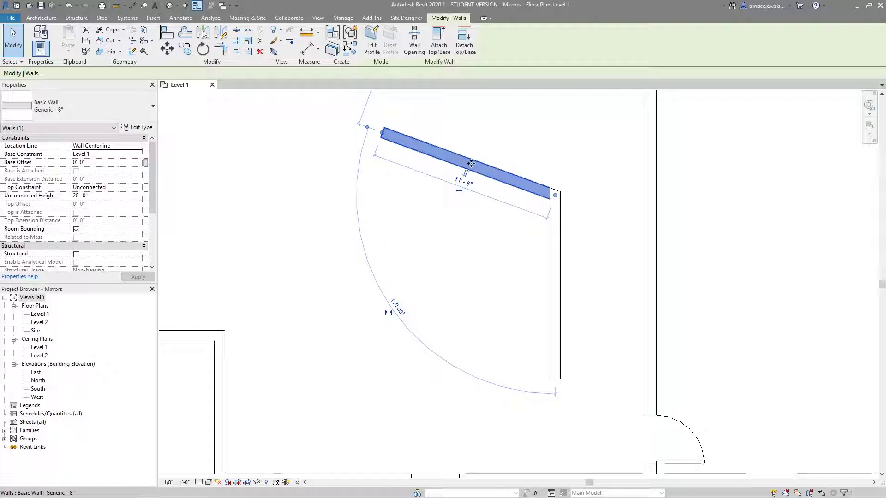
pyautogui.click(555, 233)
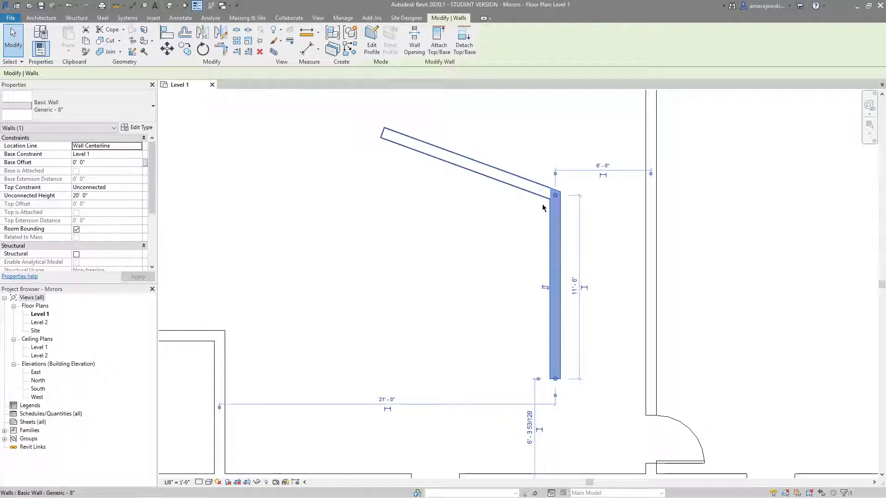
pyautogui.click(542, 202)
pyautogui.hotkey('ctrl', 'z')
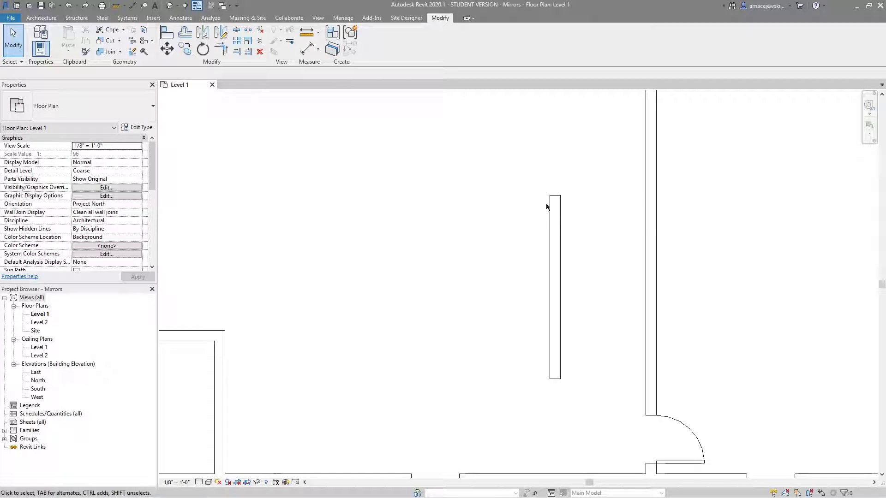
# Mirror a copy of the freestanding wall about a diagonal axis drawn at 135° from its upper-left corner
pyautogui.click(555, 206)
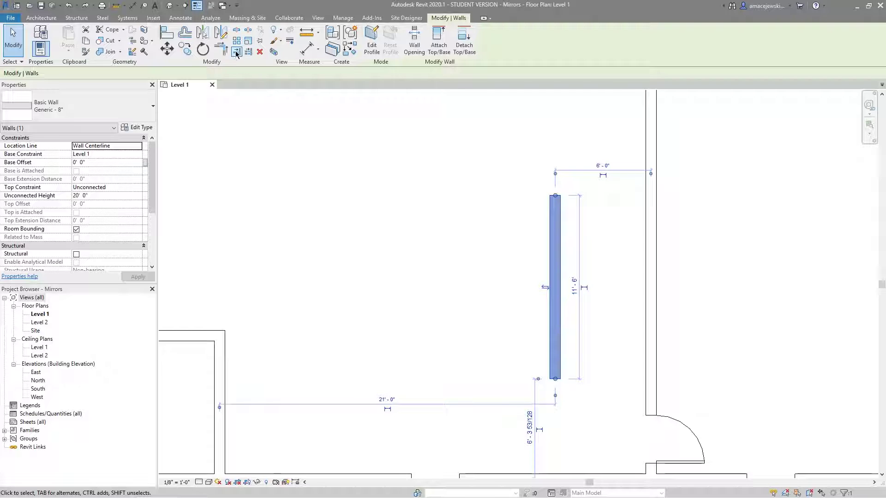
pyautogui.click(221, 32)
pyautogui.click(549, 194)
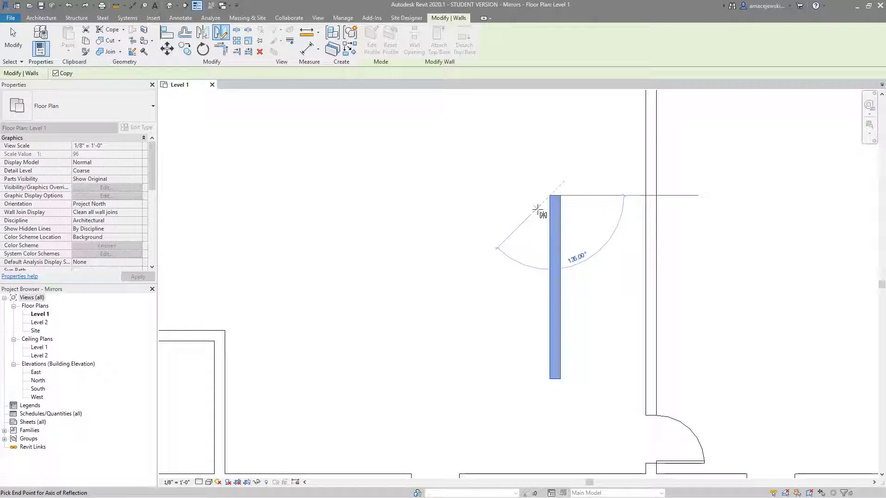
pyautogui.click(536, 210)
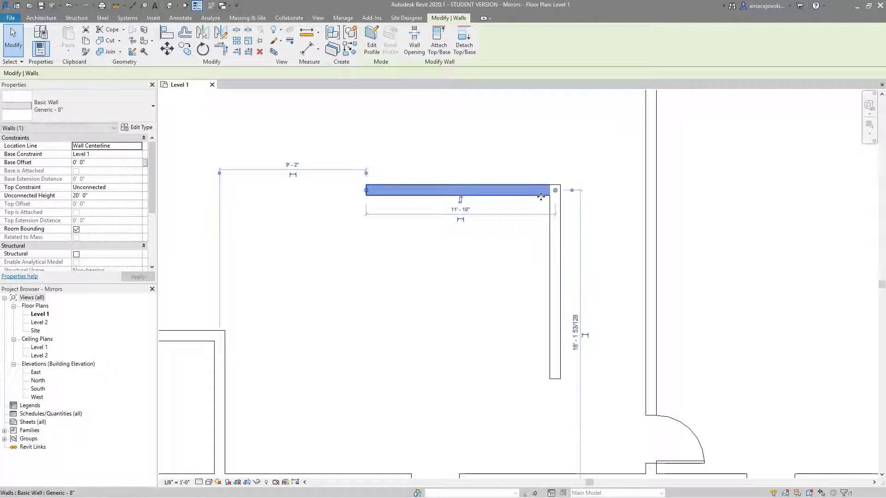
# Delete the horizontal wall copy joined to the freestanding wall's upper end
pyautogui.click(492, 180)
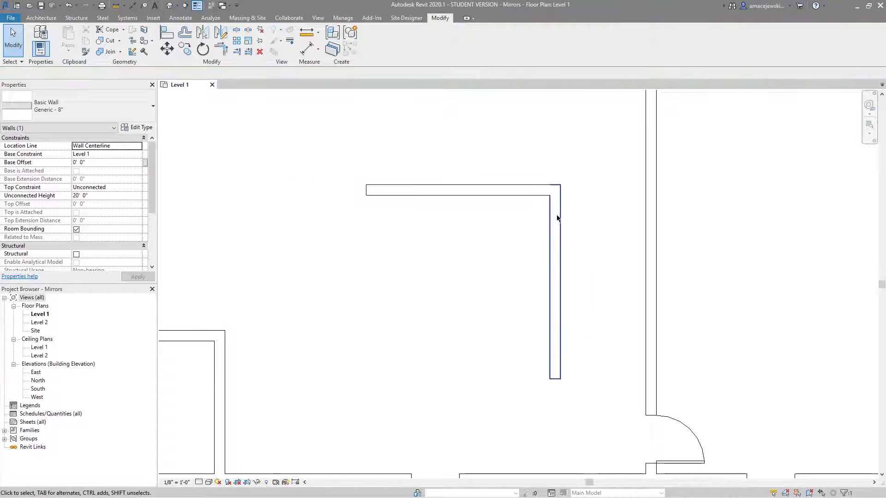
pyautogui.click(516, 195)
pyautogui.press('Delete')
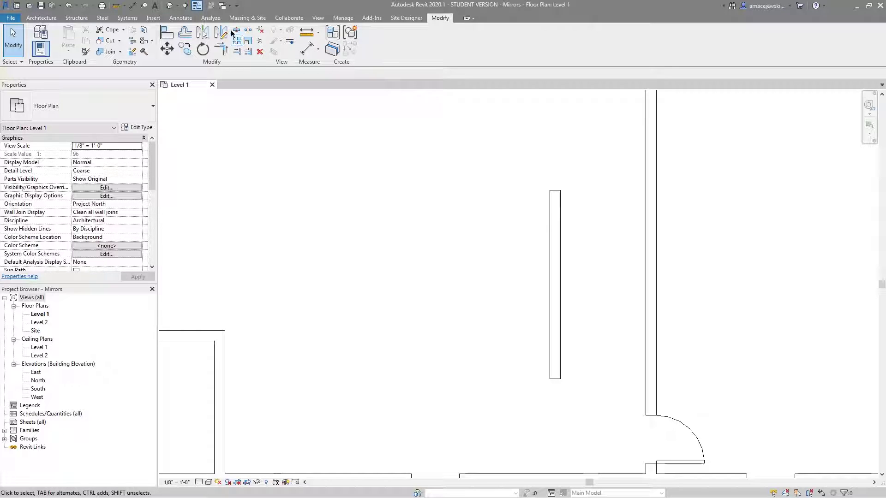
# Mirror a copy of the freestanding wall about a diagonal axis from the building's upper-left inner corner to the lower-left room's upper-right corner
pyautogui.click(548, 243)
pyautogui.scroll(-3, 434, 208)
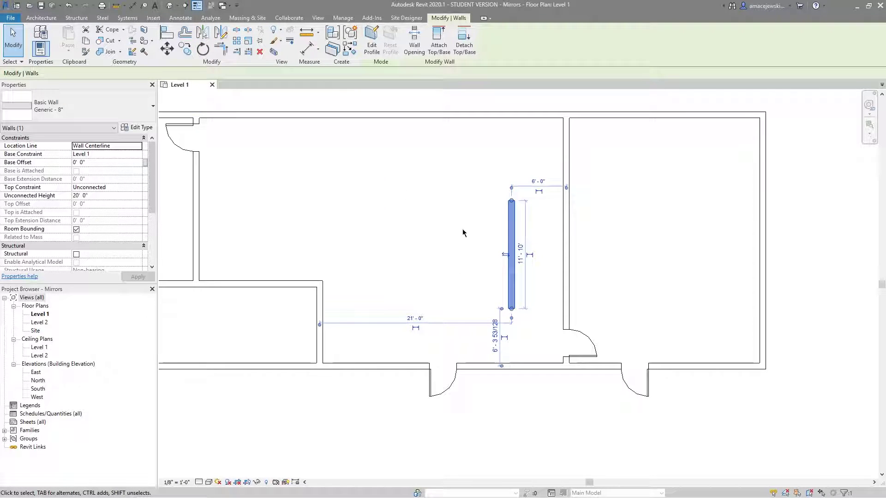
pyautogui.press('d')
pyautogui.press('m')
pyautogui.scroll(2, 461, 257)
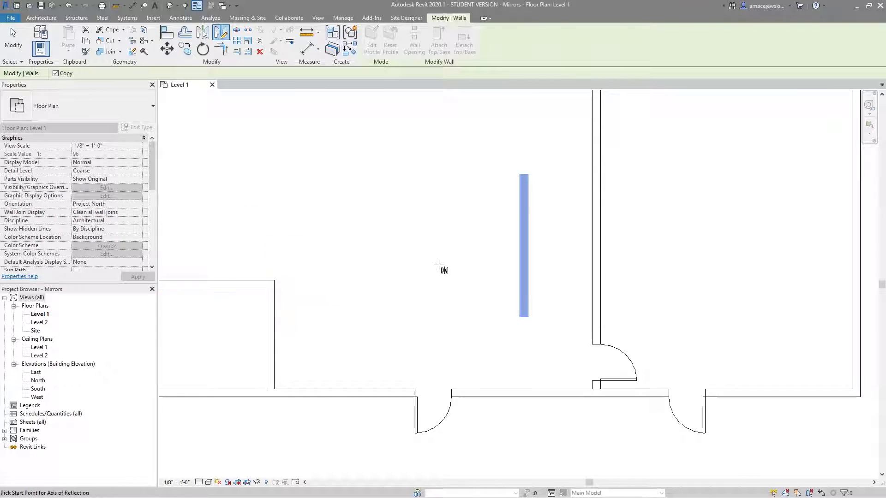
pyautogui.scroll(-3, 442, 267)
pyautogui.moveTo(460, 263); pyautogui.dragTo(467, 230, button='middle')
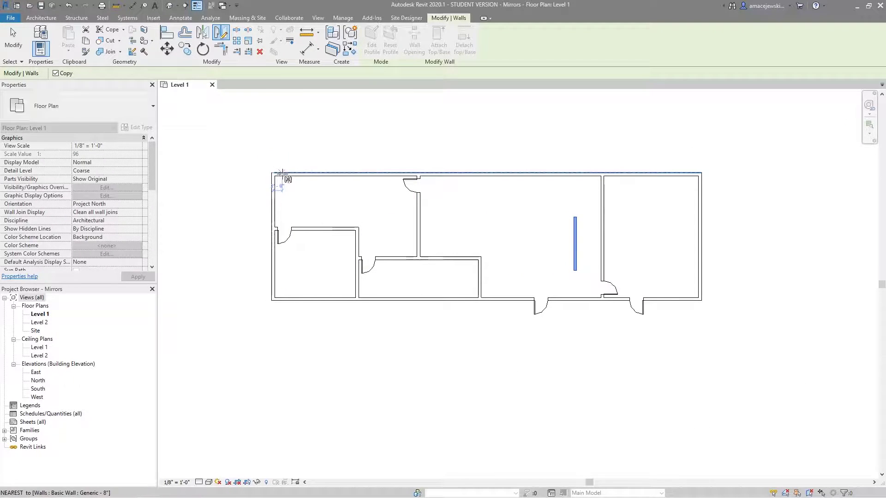
pyautogui.scroll(2, 288, 184)
pyautogui.click(267, 172)
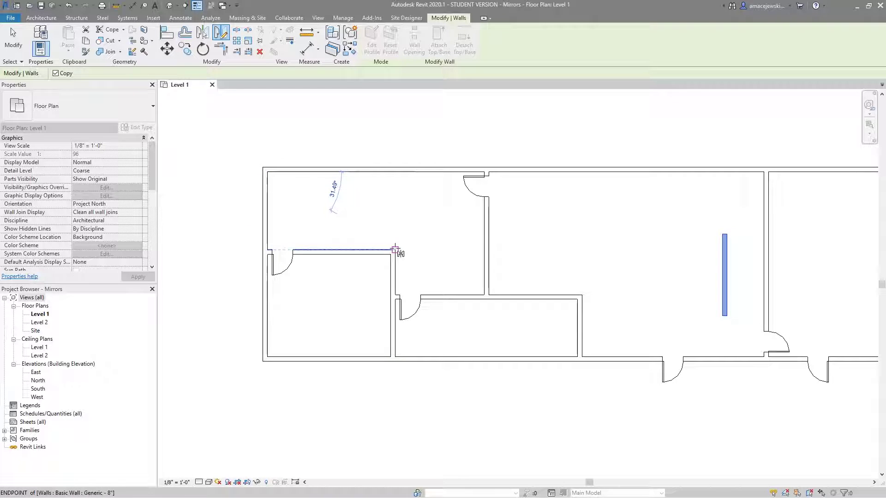
pyautogui.scroll(-2, 395, 250)
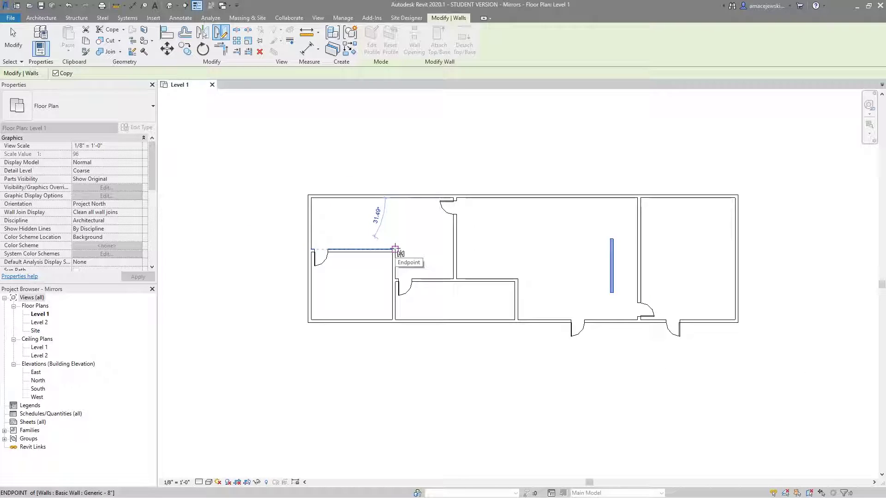
pyautogui.click(395, 249)
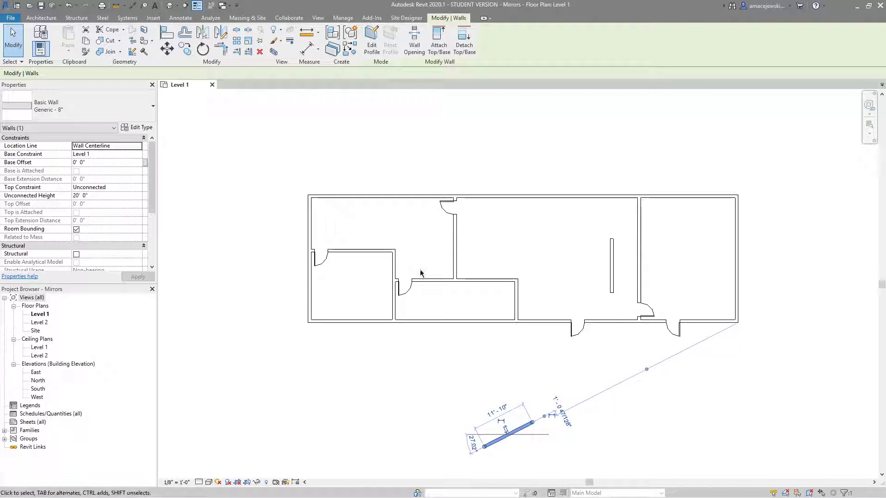
# Delete the angled wall copy below the building
pyautogui.click(342, 218)
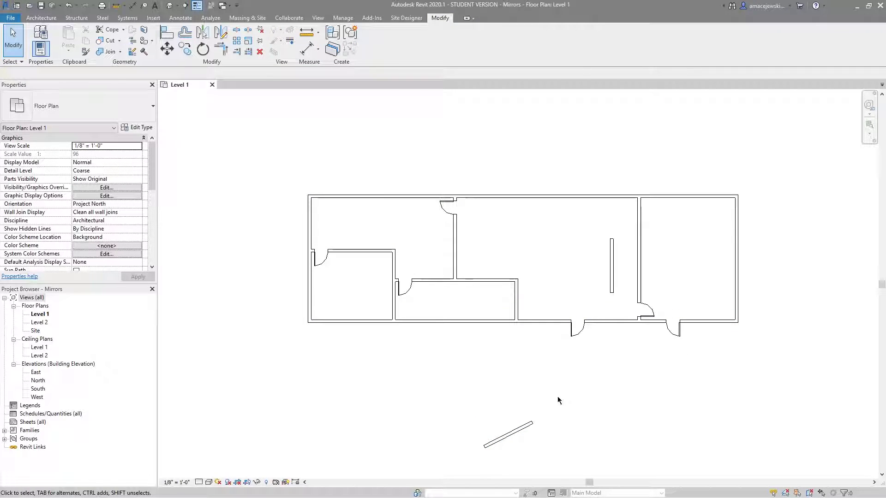
pyautogui.moveTo(530, 395); pyautogui.dragTo(503, 434)
pyautogui.press('Delete')
# Mirror a copy of the freestanding wall about a diagonal axis drawn at 135° from near the wall's middle
pyautogui.scroll(2, 497, 335)
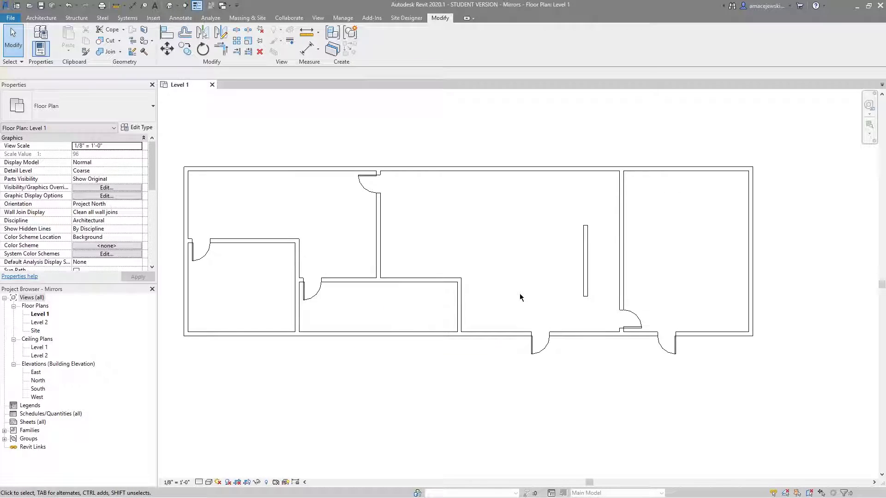
pyautogui.click(585, 258)
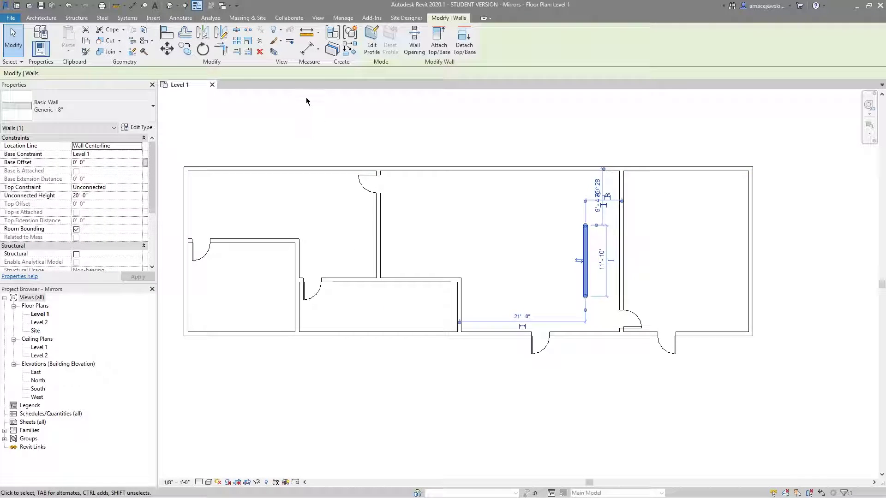
pyautogui.click(221, 32)
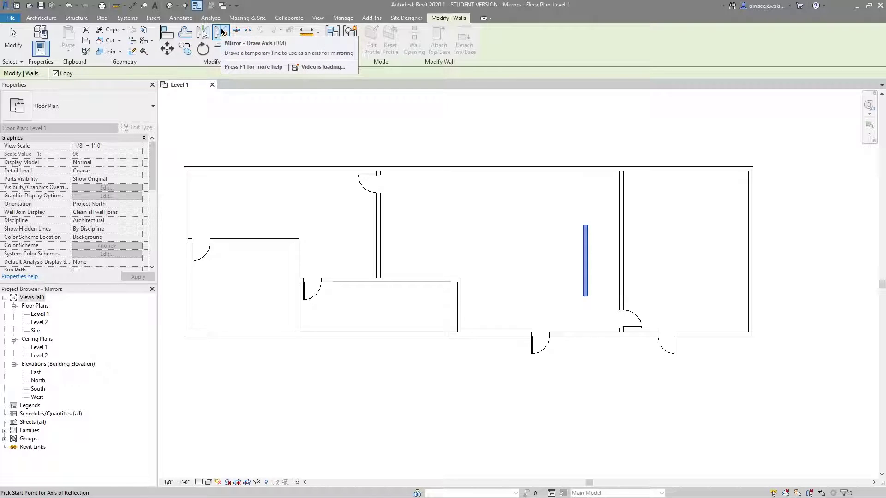
pyautogui.moveTo(488, 204); pyautogui.dragTo(475, 201, button='middle')
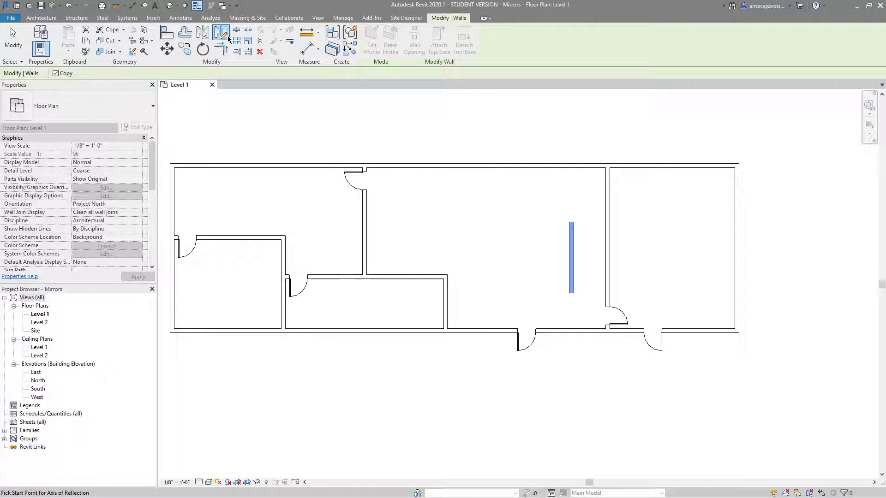
pyautogui.moveTo(527, 238); pyautogui.dragTo(521, 220, button='middle')
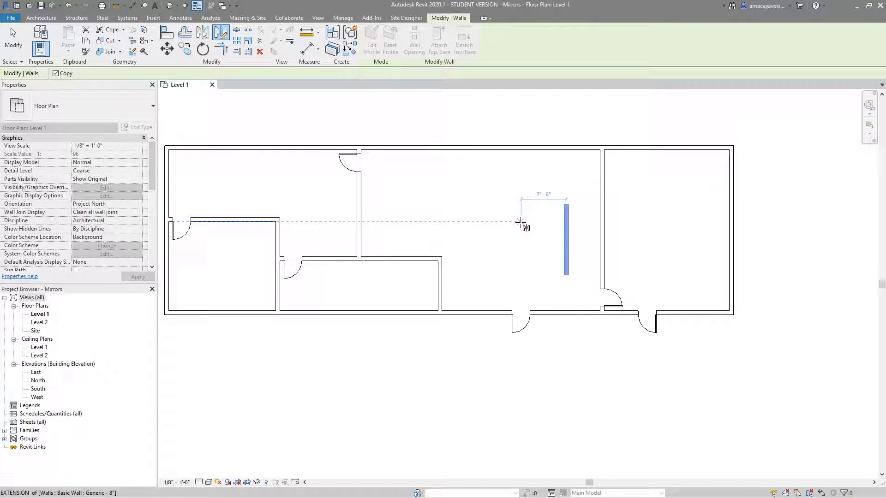
pyautogui.moveTo(415, 221); pyautogui.dragTo(432, 223, button='middle')
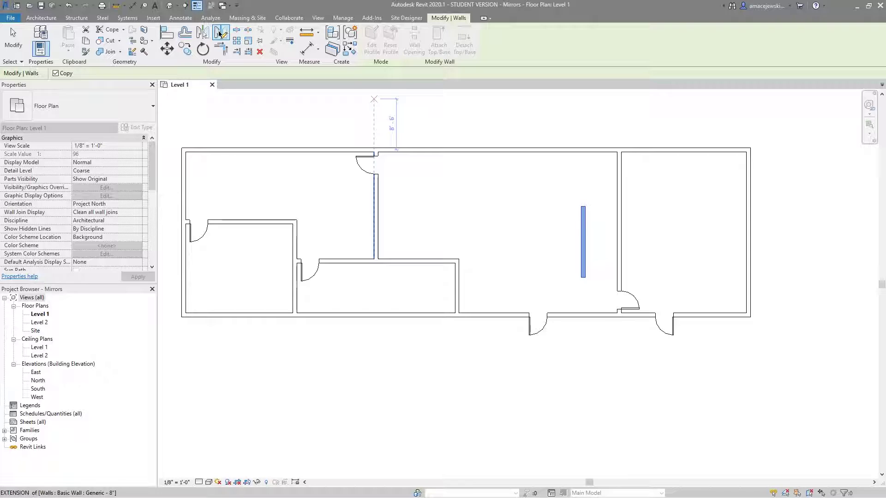
pyautogui.scroll(3, 591, 226)
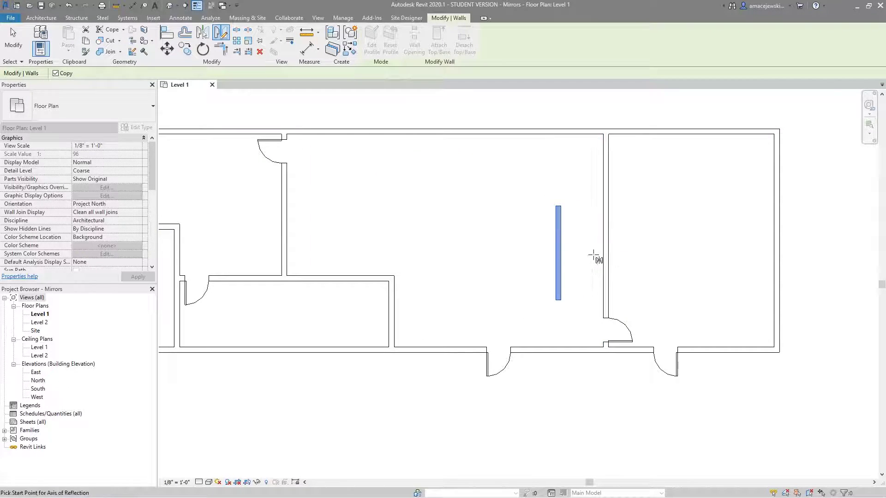
pyautogui.scroll(2, 596, 253)
pyautogui.click(547, 243)
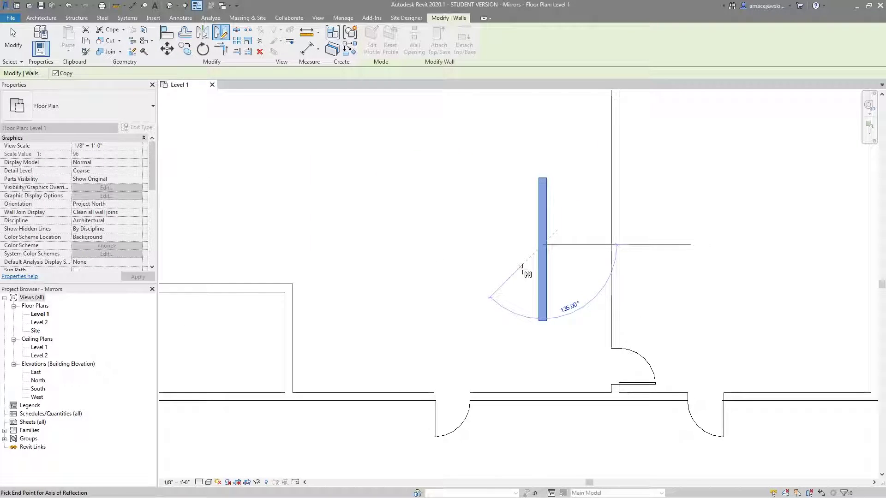
pyautogui.click(521, 268)
pyautogui.press('Escape')
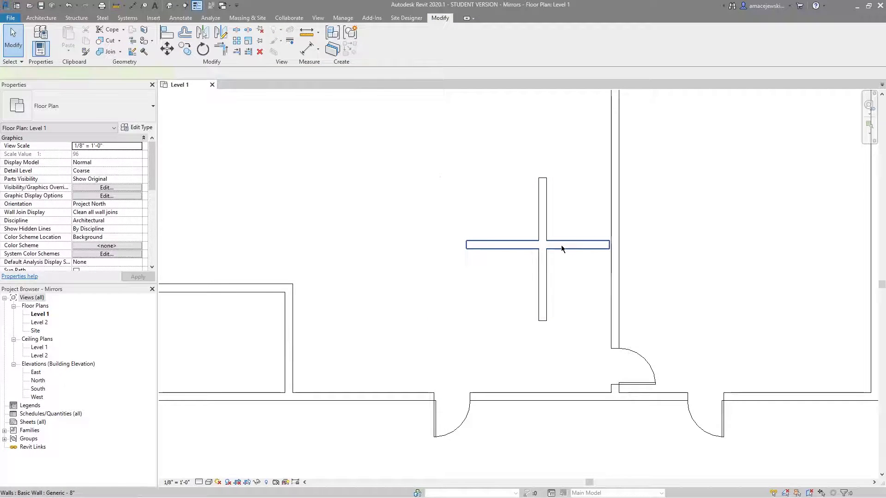
# Delete the horizontal wall copy crossing the freestanding wall, and select the remaining vertical wall
pyautogui.click(561, 245)
pyautogui.press('Delete')
pyautogui.click(545, 247)
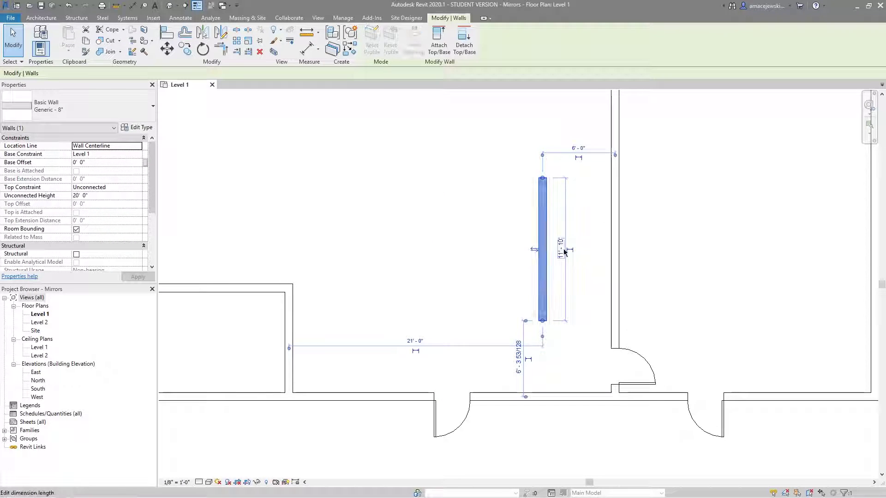
# Move the freestanding wall to about 14'-1" from the partition on its right, and mirror it without a copy about a 135° axis through its midpoint
pyautogui.moveTo(537, 240); pyautogui.dragTo(440, 227)
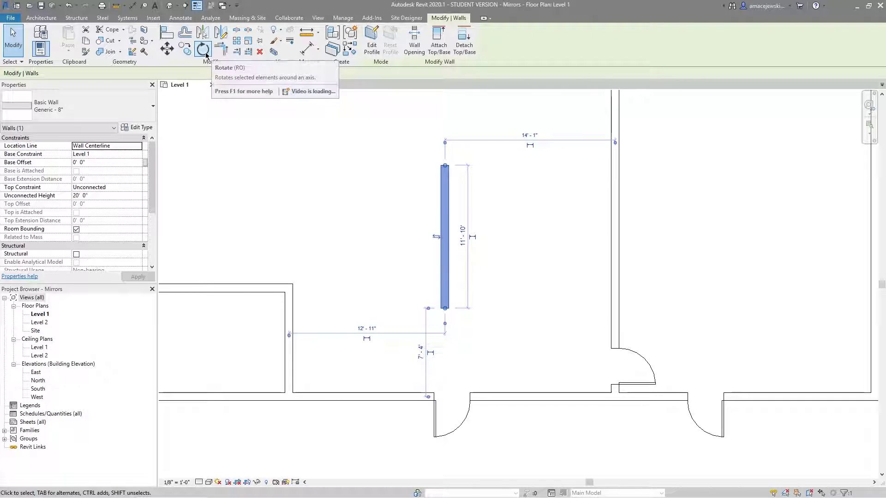
pyautogui.click(221, 32)
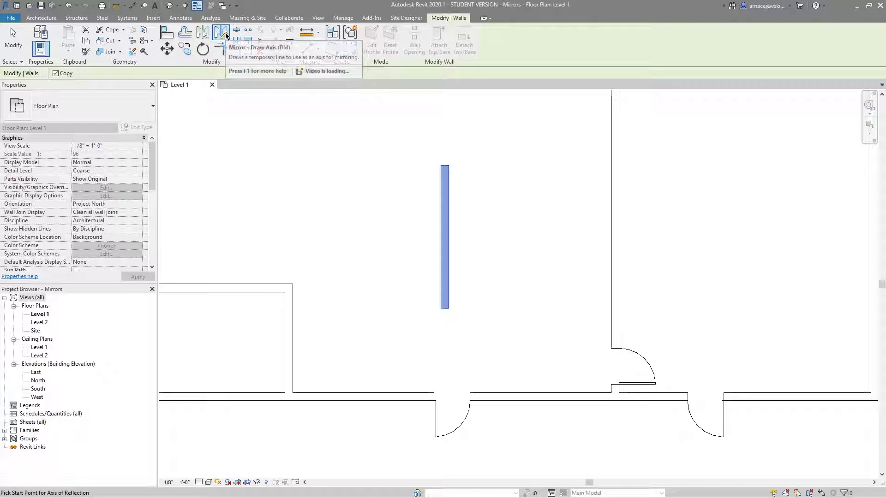
pyautogui.click(56, 73)
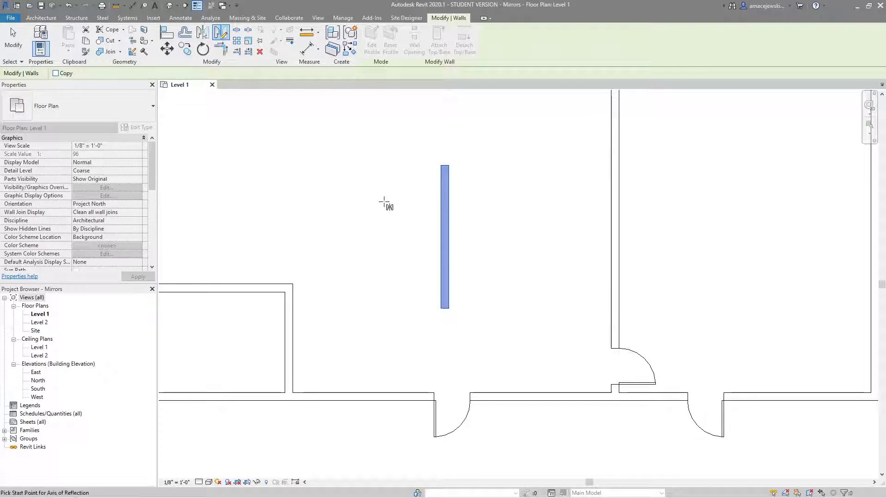
pyautogui.click(445, 237)
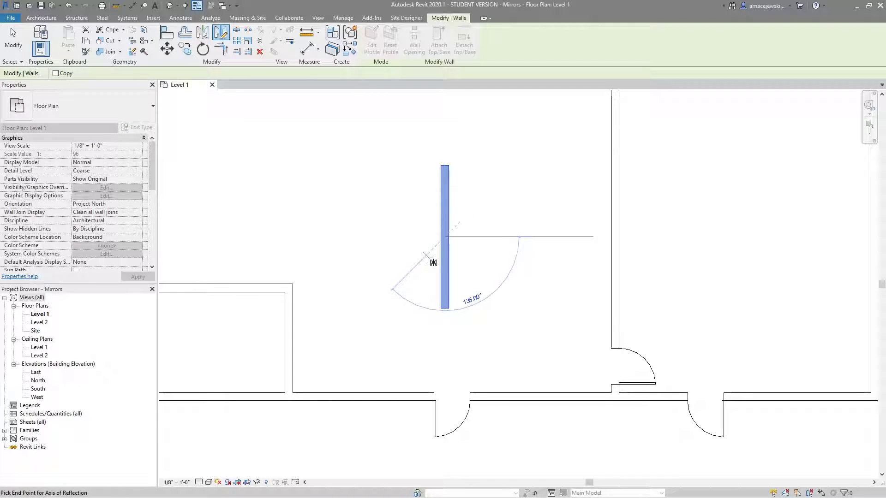
pyautogui.click(392, 290)
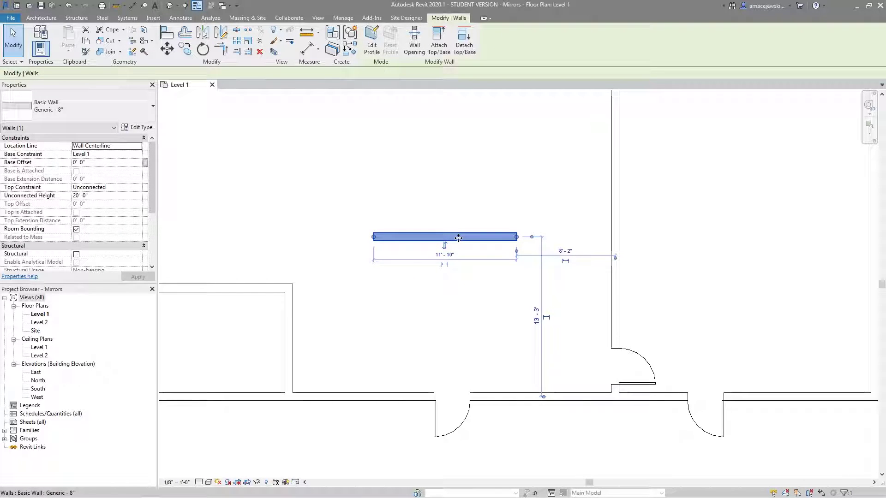
pyautogui.click(441, 206)
# Delete the horizontal freestanding wall from the middle of the large room
pyautogui.scroll(-2, 476, 301)
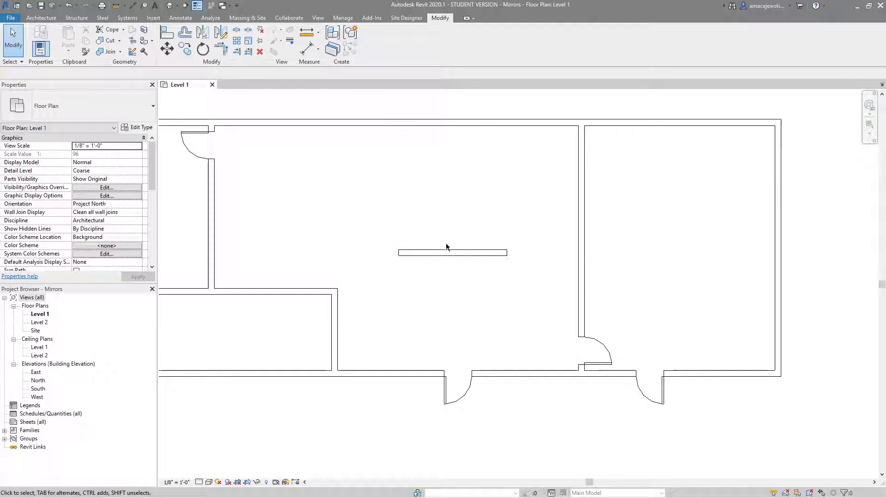
pyautogui.click(440, 253)
pyautogui.press('Delete')
pyautogui.scroll(-4, 443, 268)
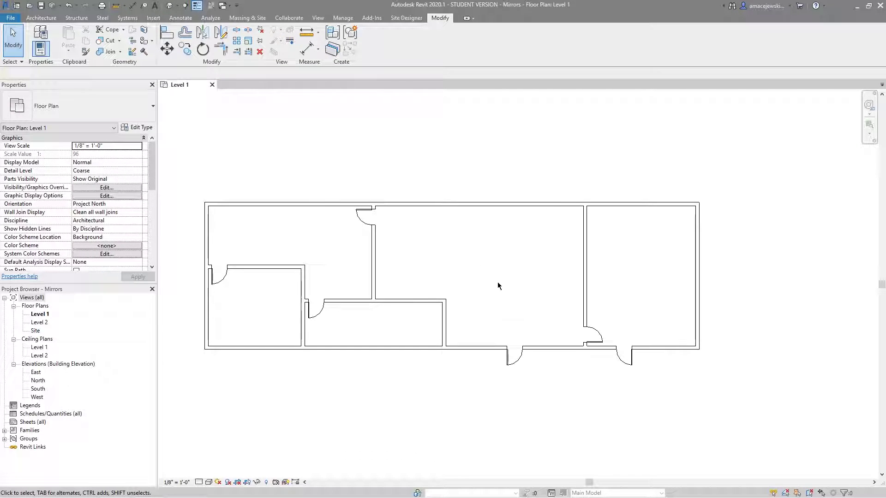